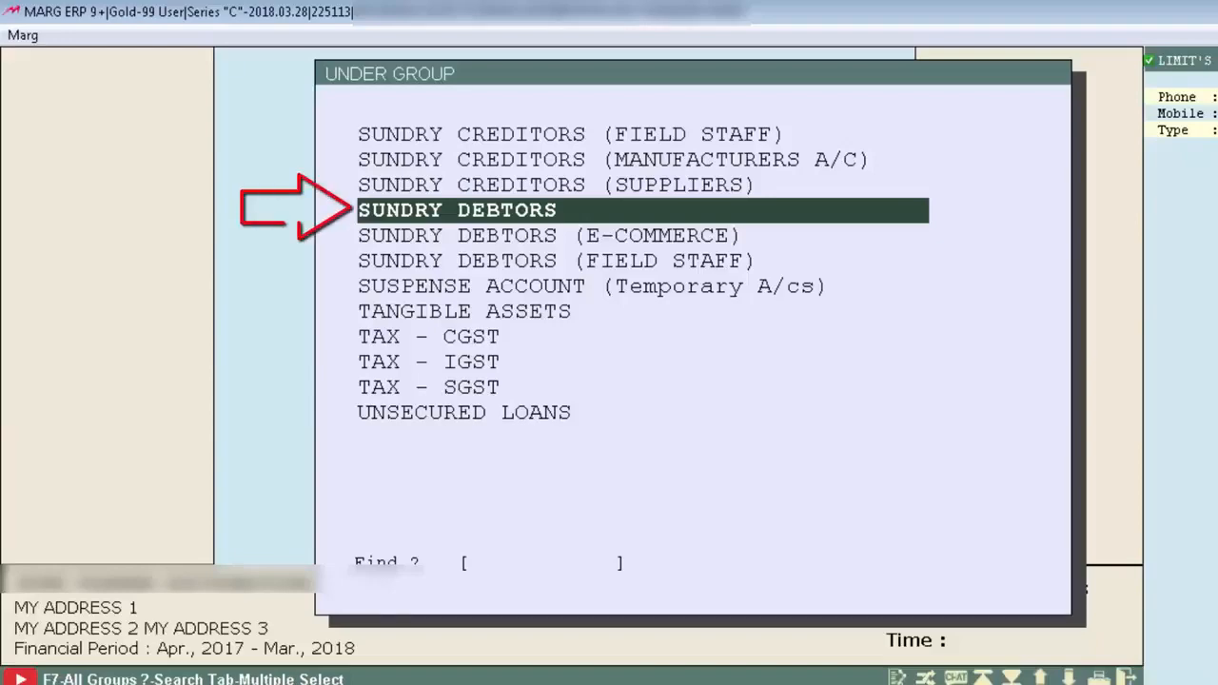
Choose SUNDRY DEBTORS as the group and name the new ledger OM DISTRIBUTORS.
key("Return")
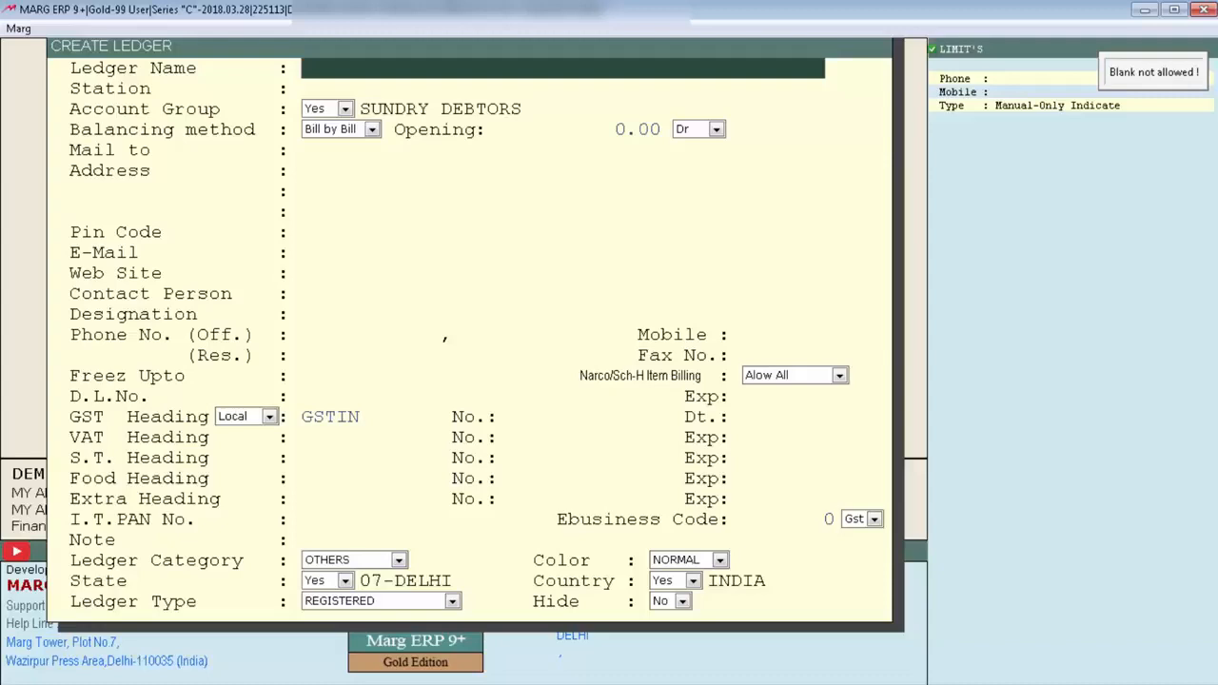
type("OM DISTRIBUTORS")
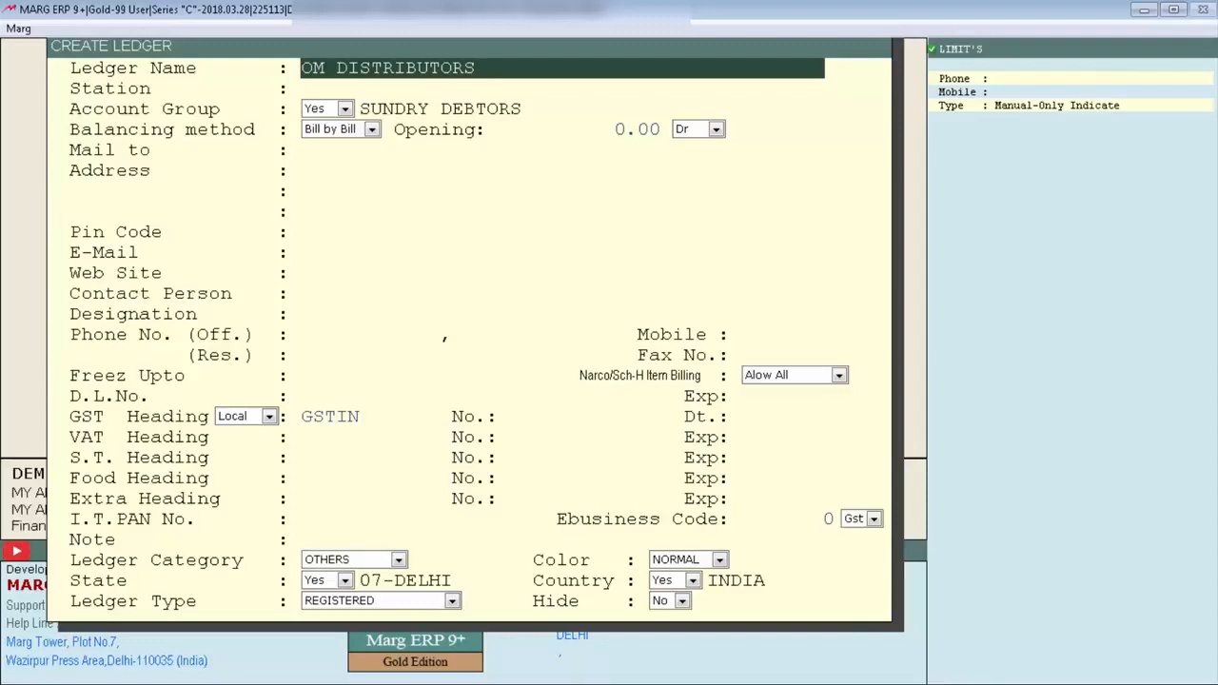
key("Return")
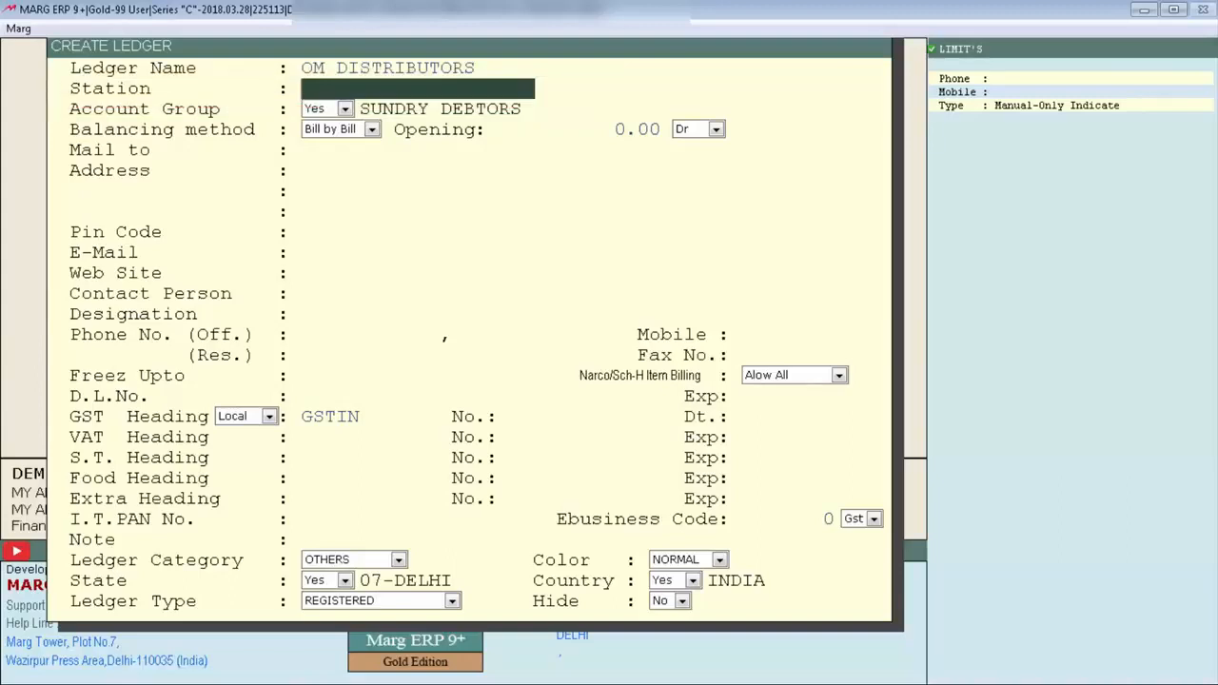
Set the station to FARIDABAD and keep Bill by Bill balancing with a 0.00 Dr opening balance.
type("FARIDABAD")
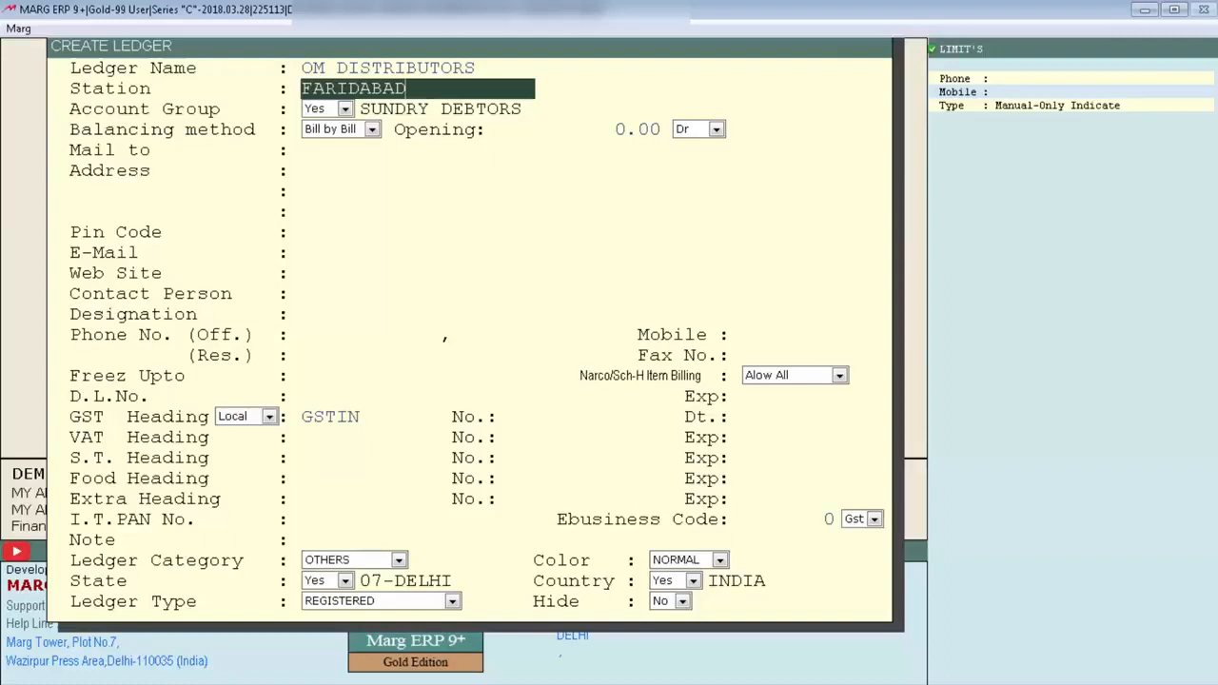
key("Return")
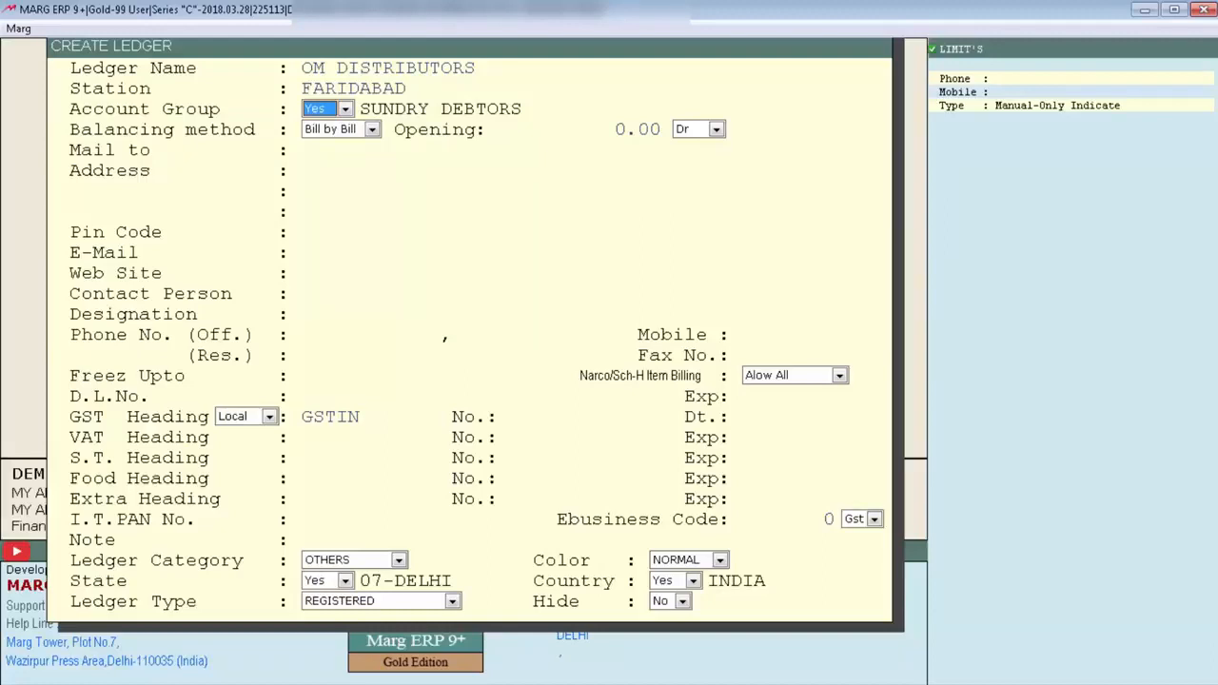
left_click(372, 129)
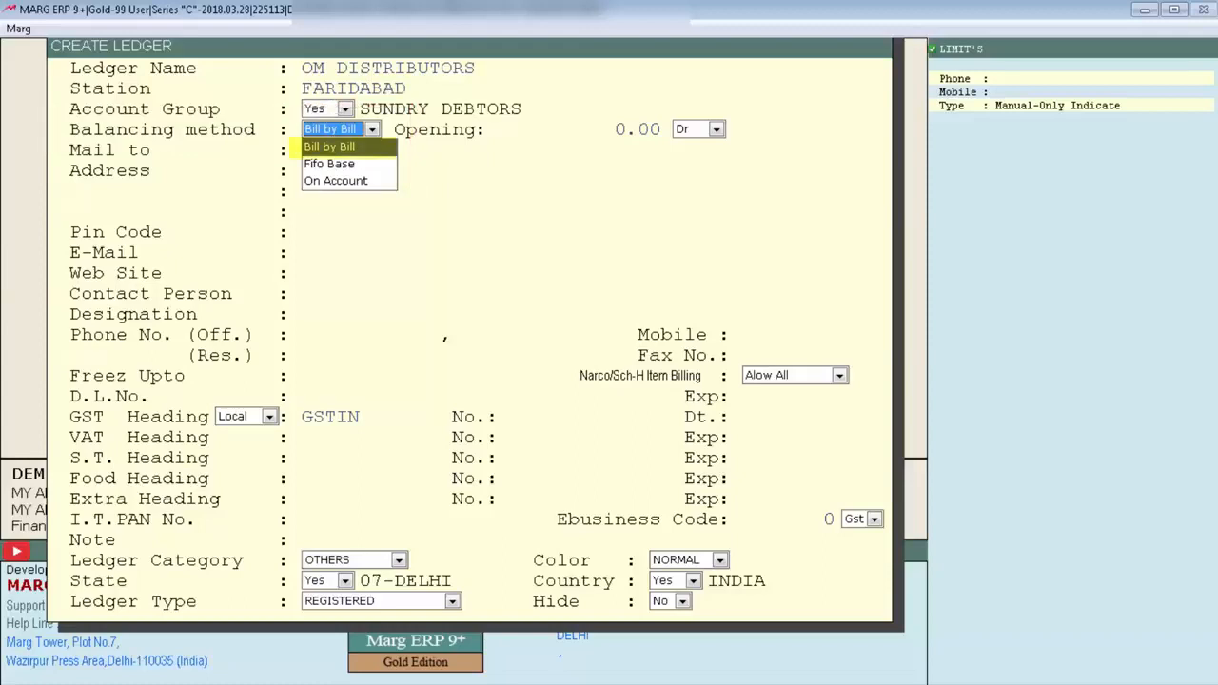
key("Down")
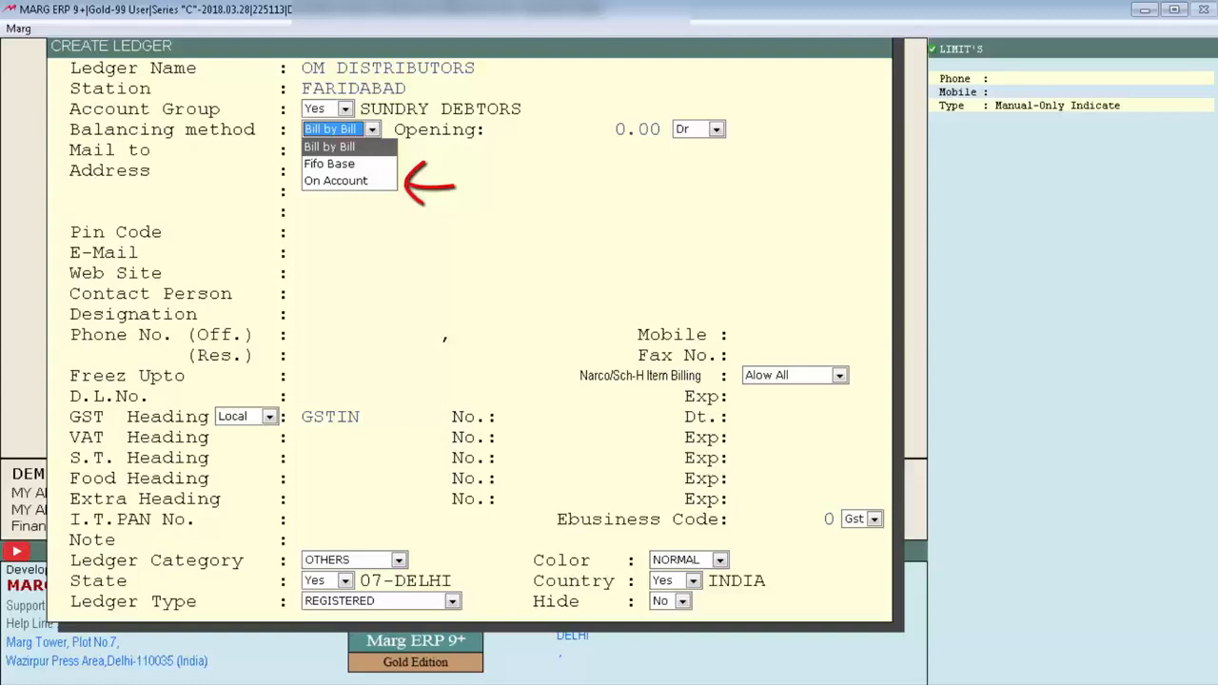
key("Return")
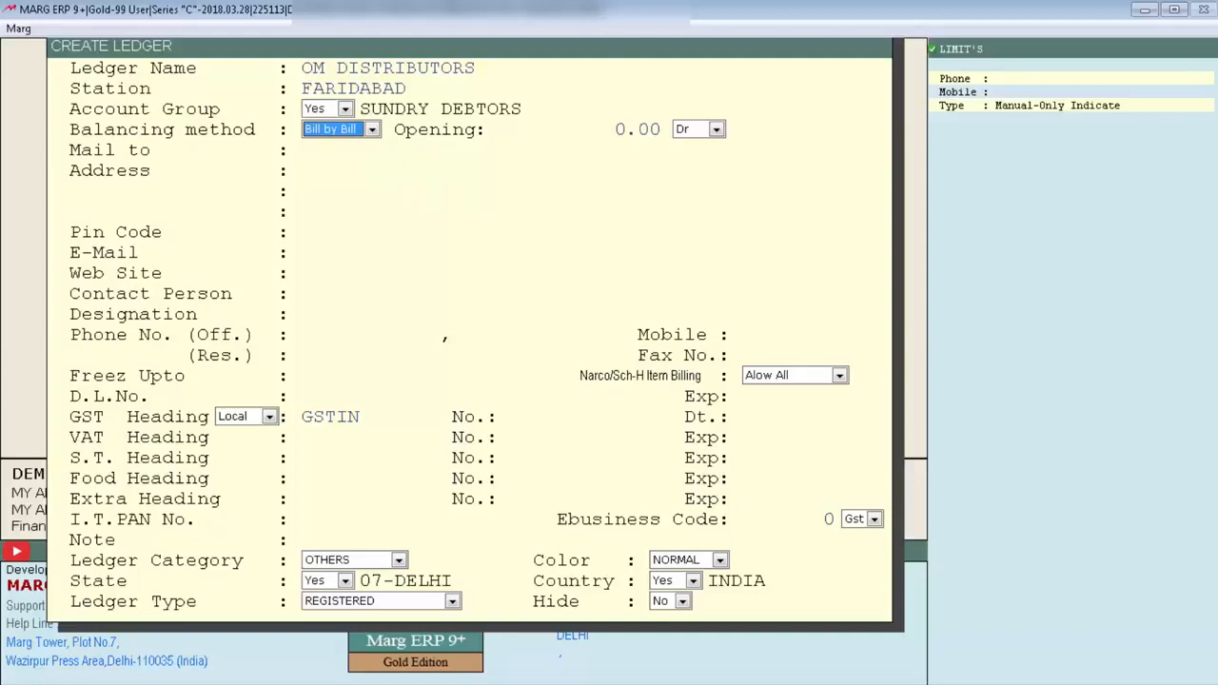
key("Return")
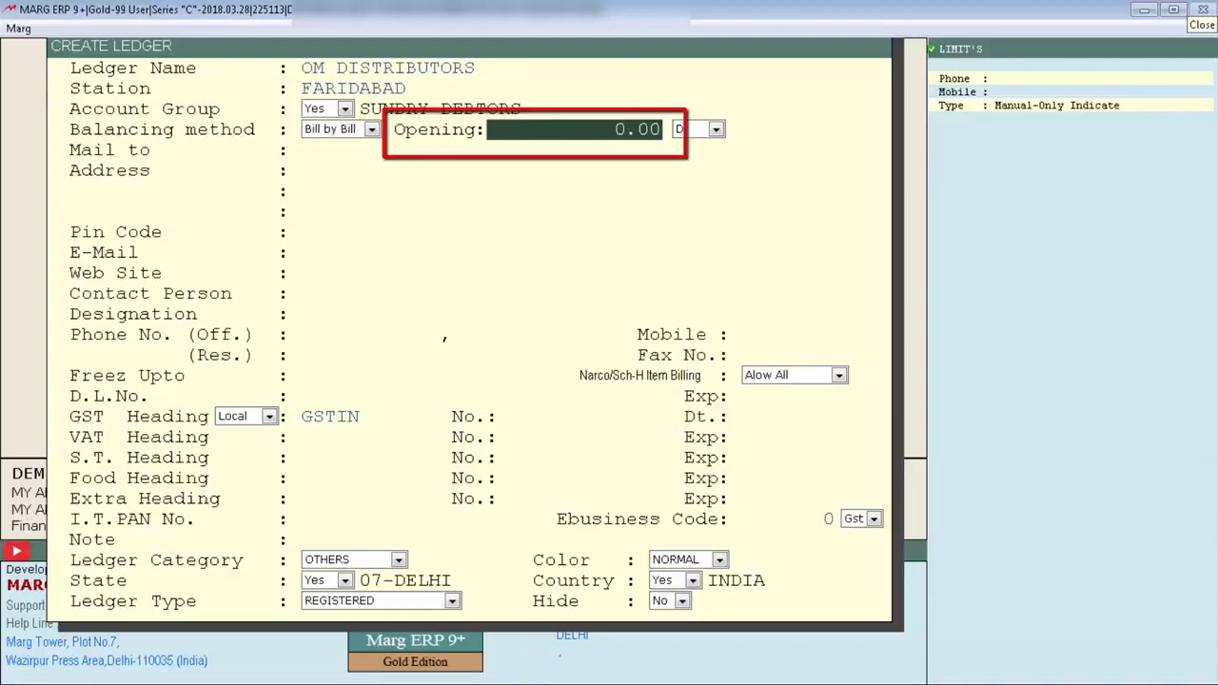
key("Return")
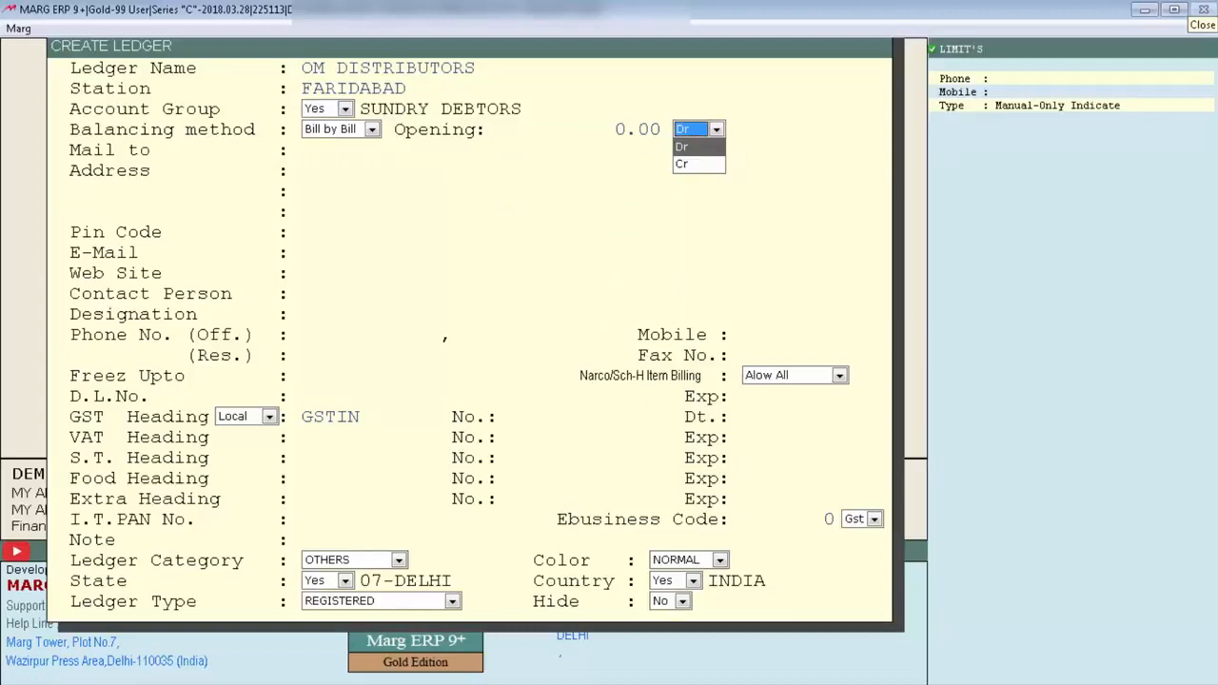
key("Return")
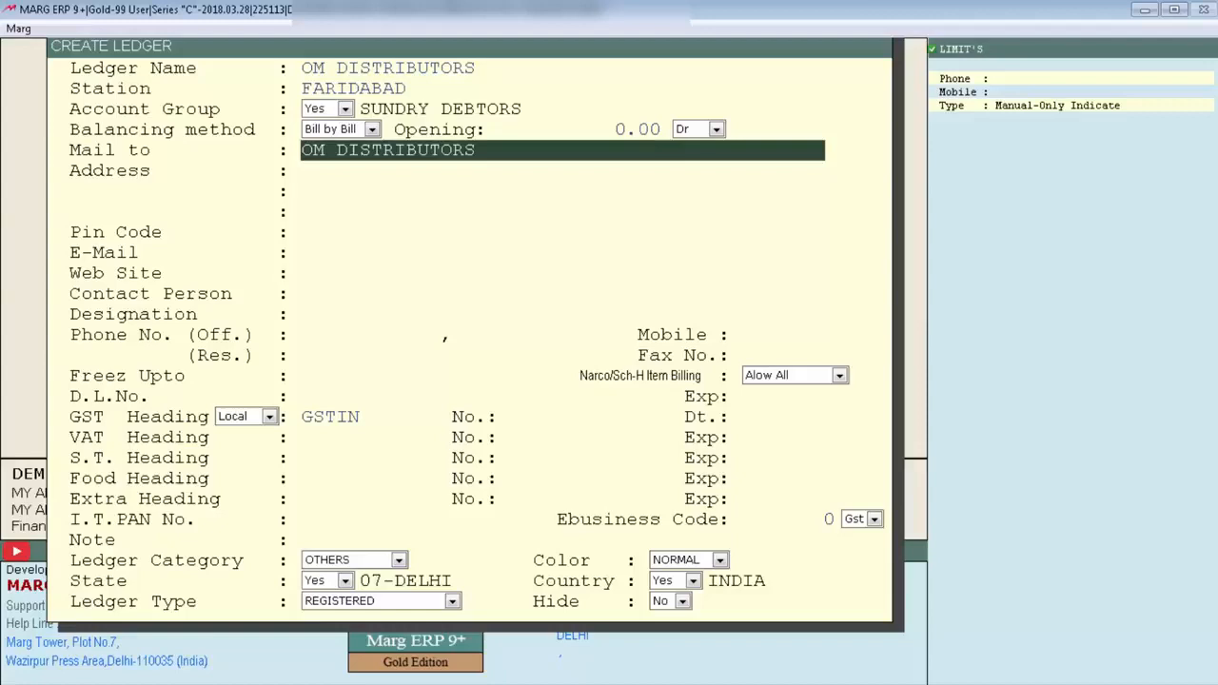
Fill in the party's mailing address and pin code.
key("Return")
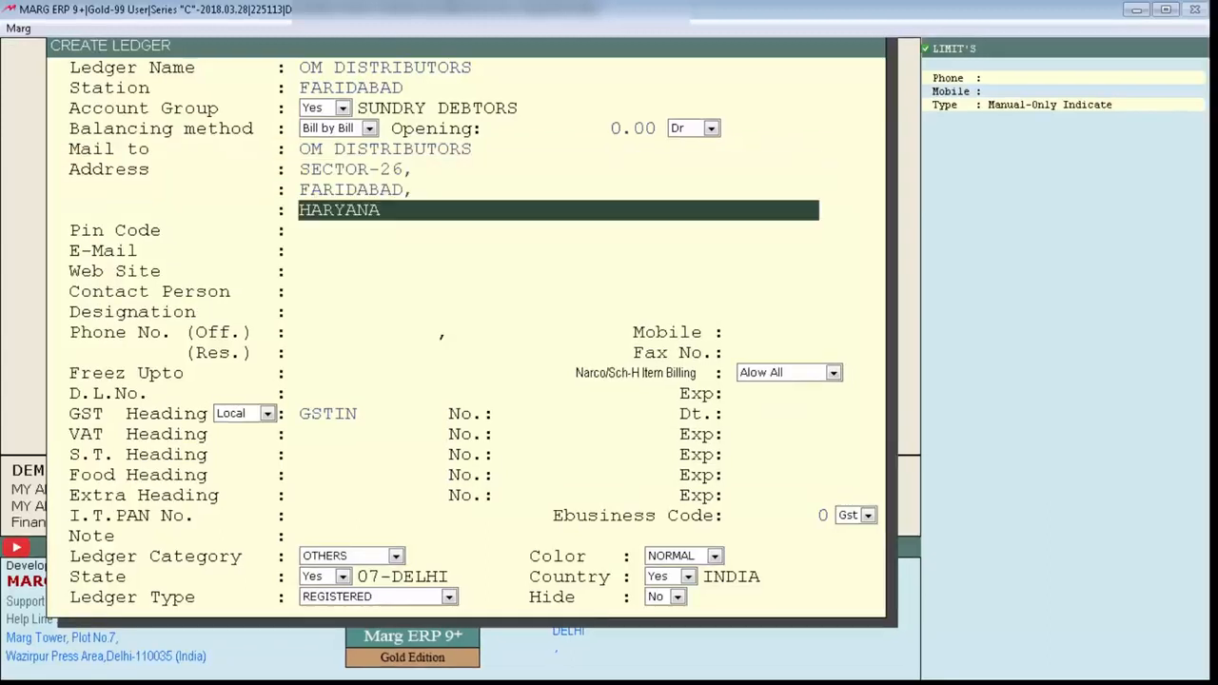
key("Return")
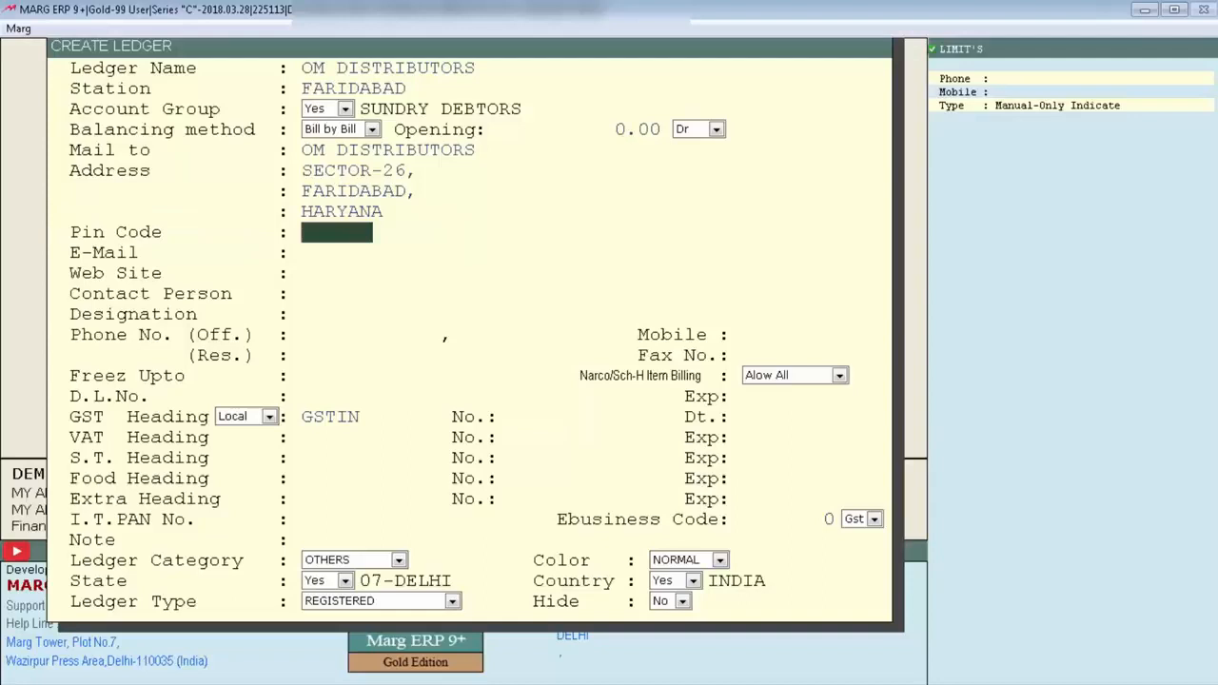
type("110056")
key("Return")
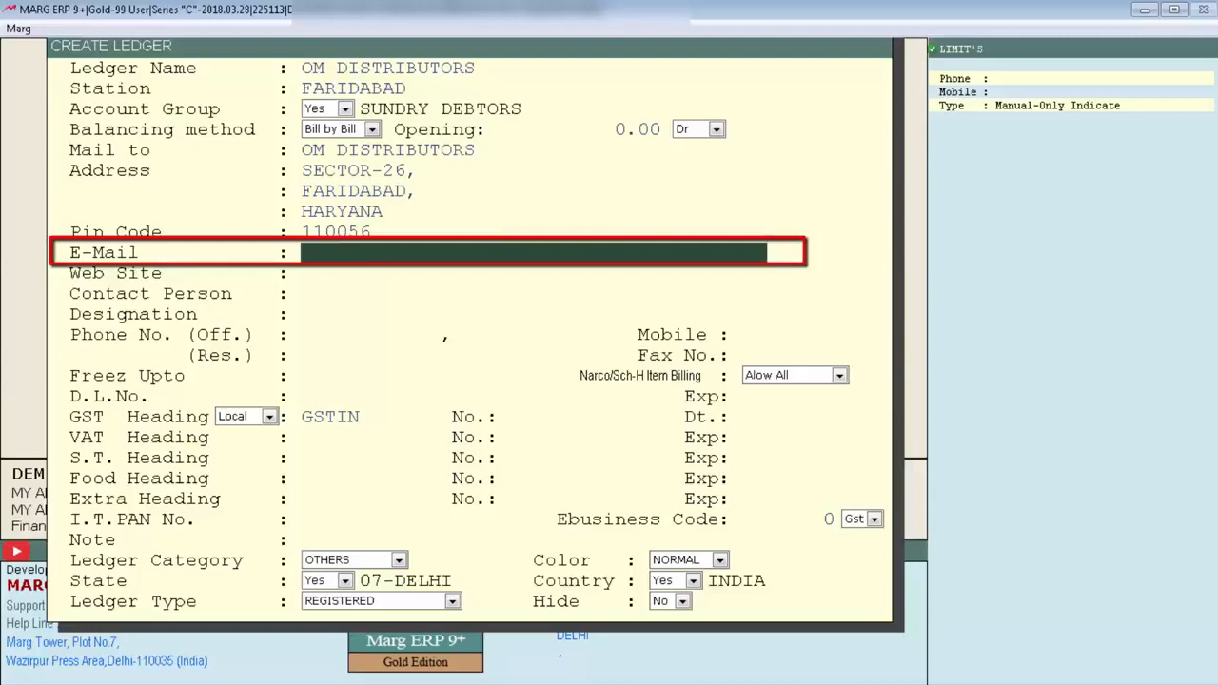
type("party@gmail.com")
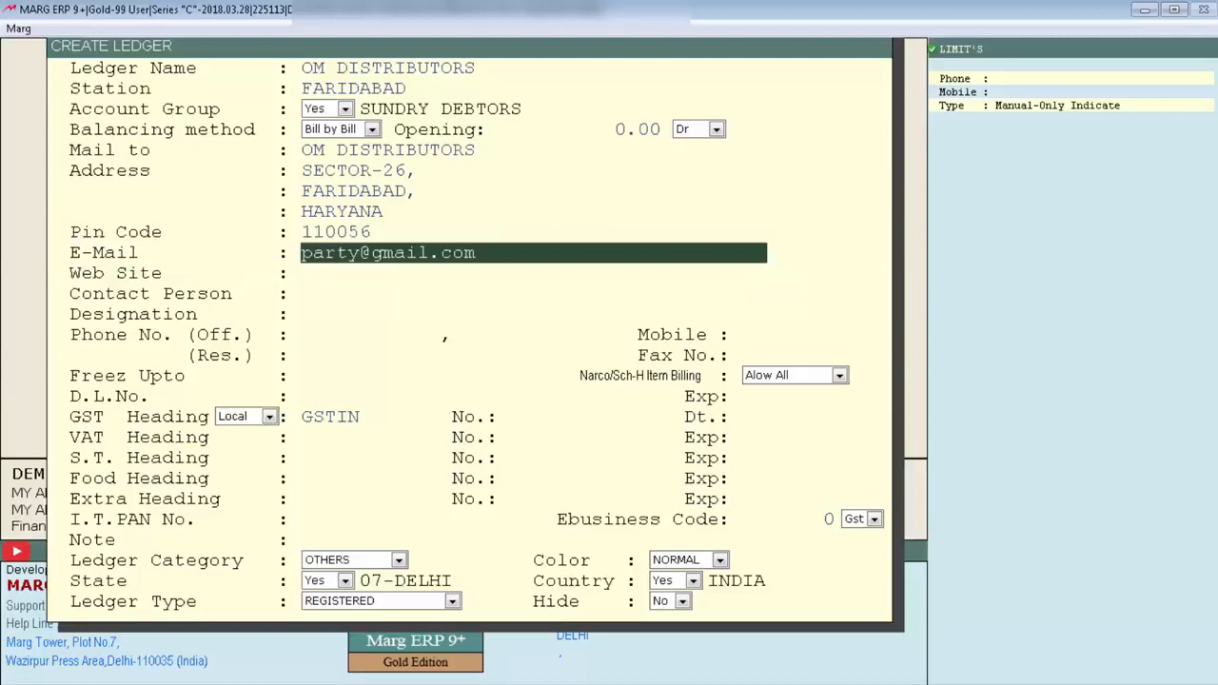
key("Return")
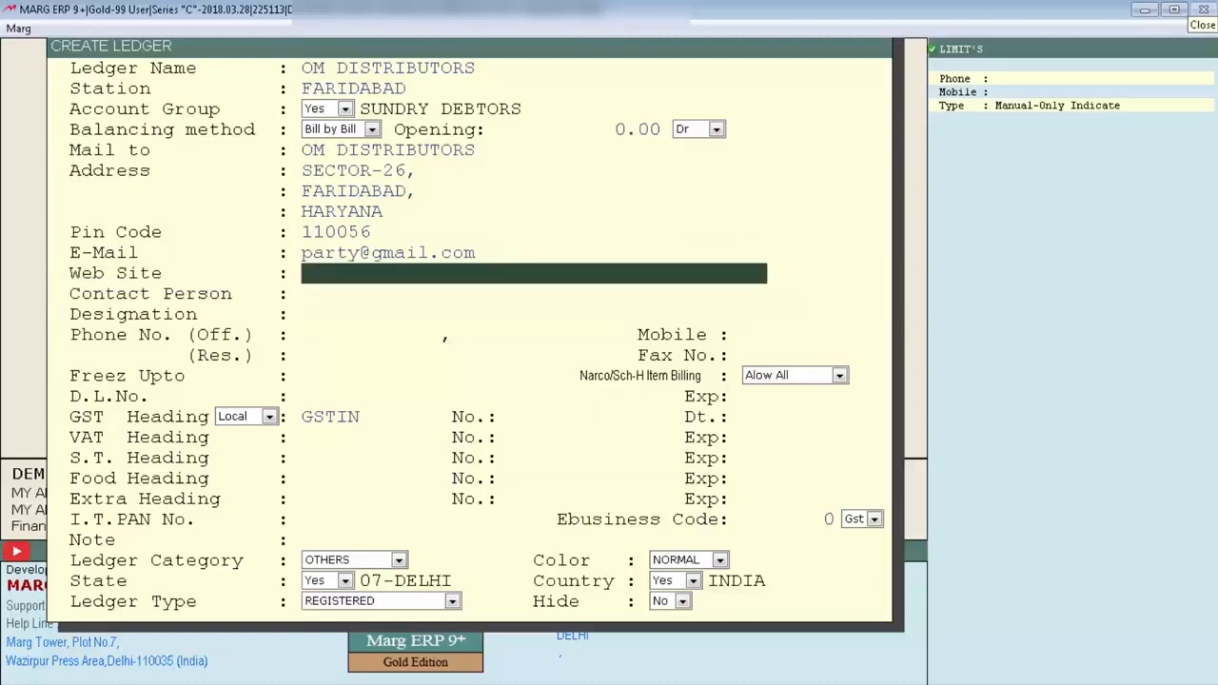
type("www.party.com")
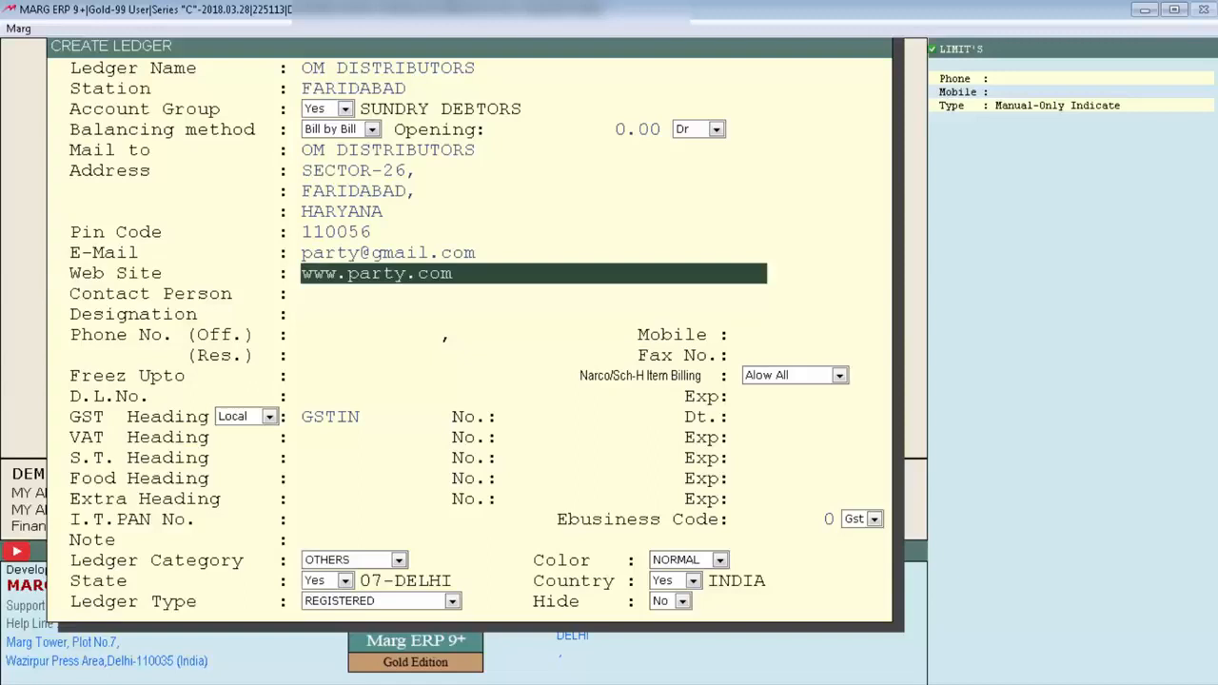
key("Return")
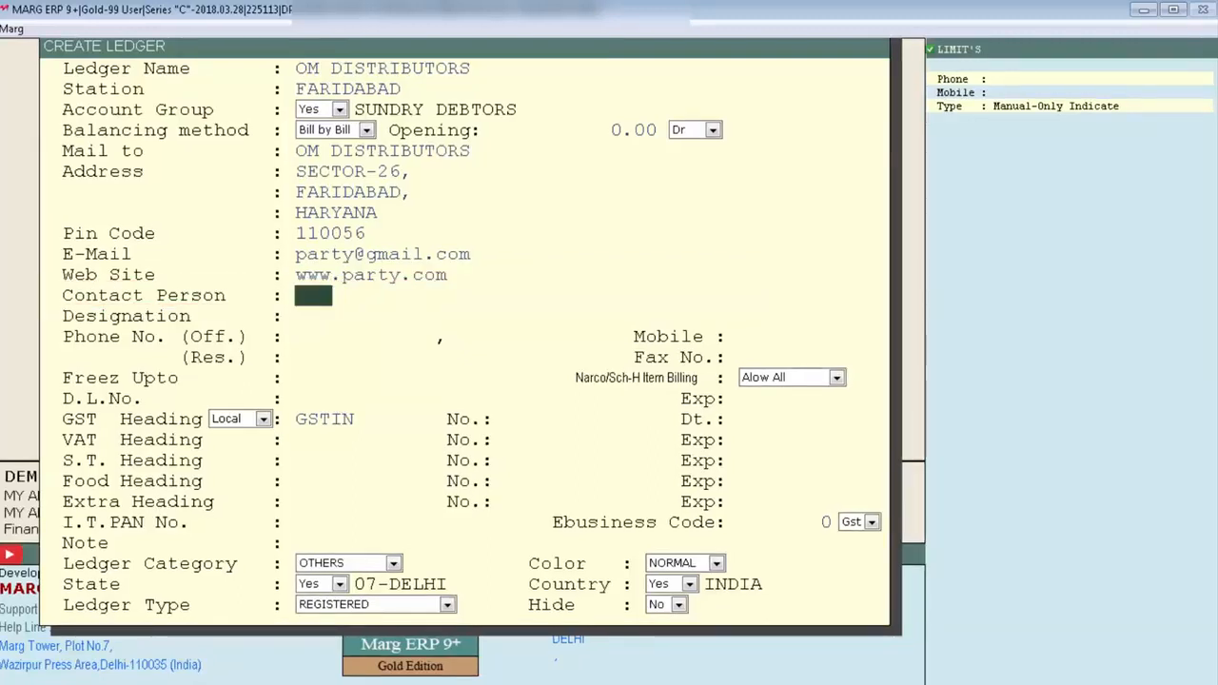
Enter the contact person's name and set the designation to Manager.
type("Harshit")
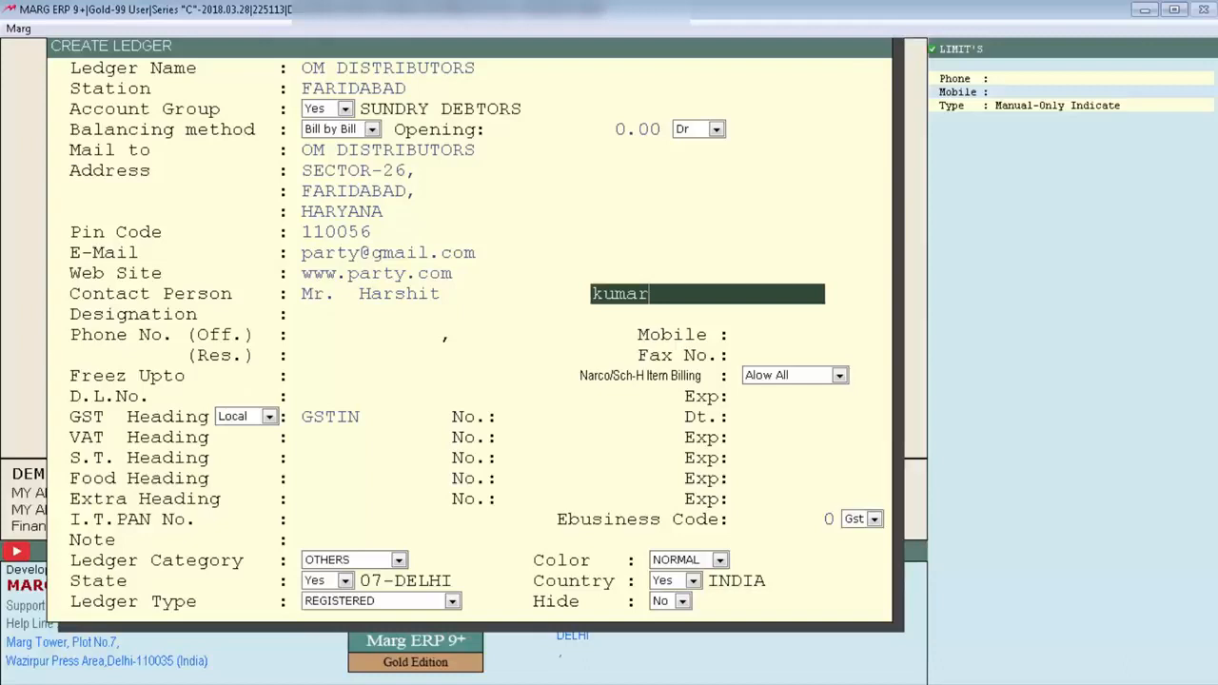
key("Return")
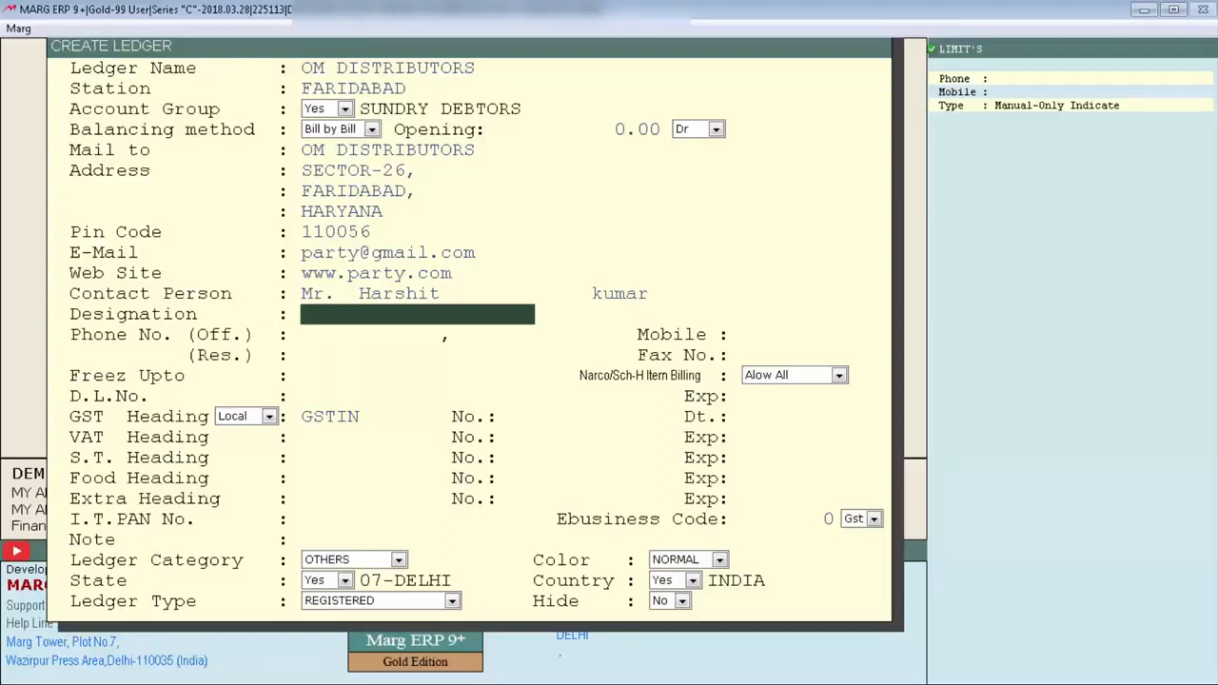
type("Proprietor")
key("BackSpace")
key("BackSpace")
key("BackSpace")
key("BackSpace")
key("BackSpace")
key("BackSpace")
key("BackSpace")
key("BackSpace")
key("BackSpace")
key("BackSpace")
type("Manager")
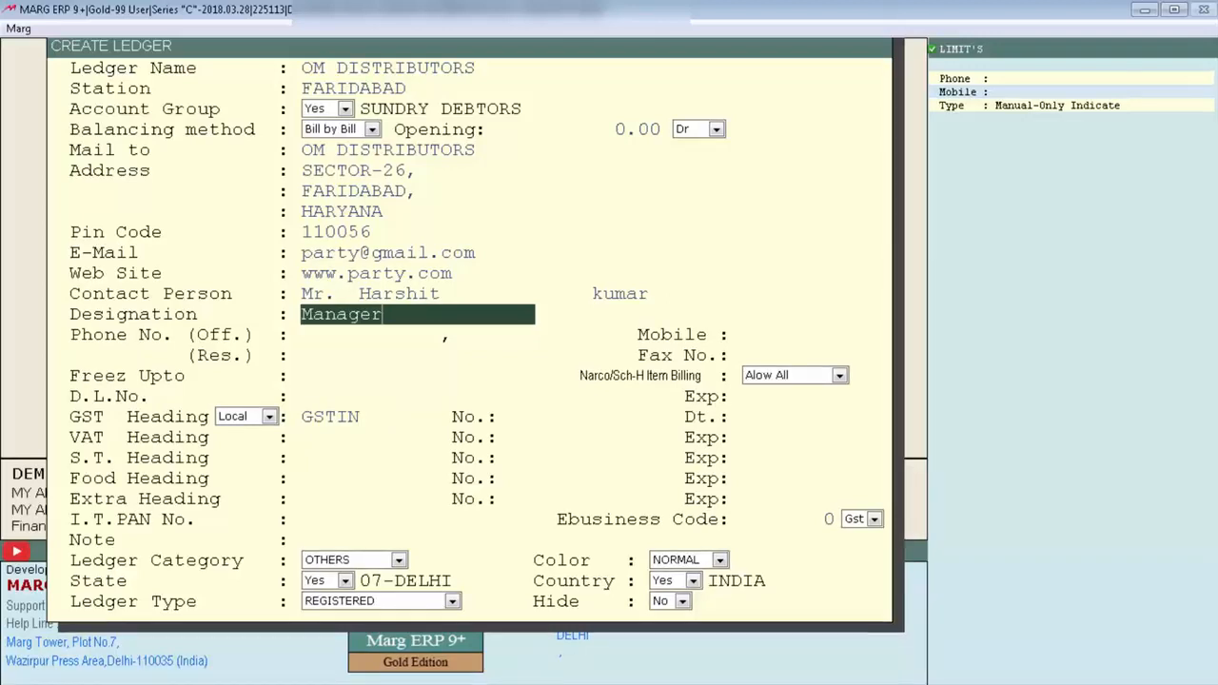
key("Return")
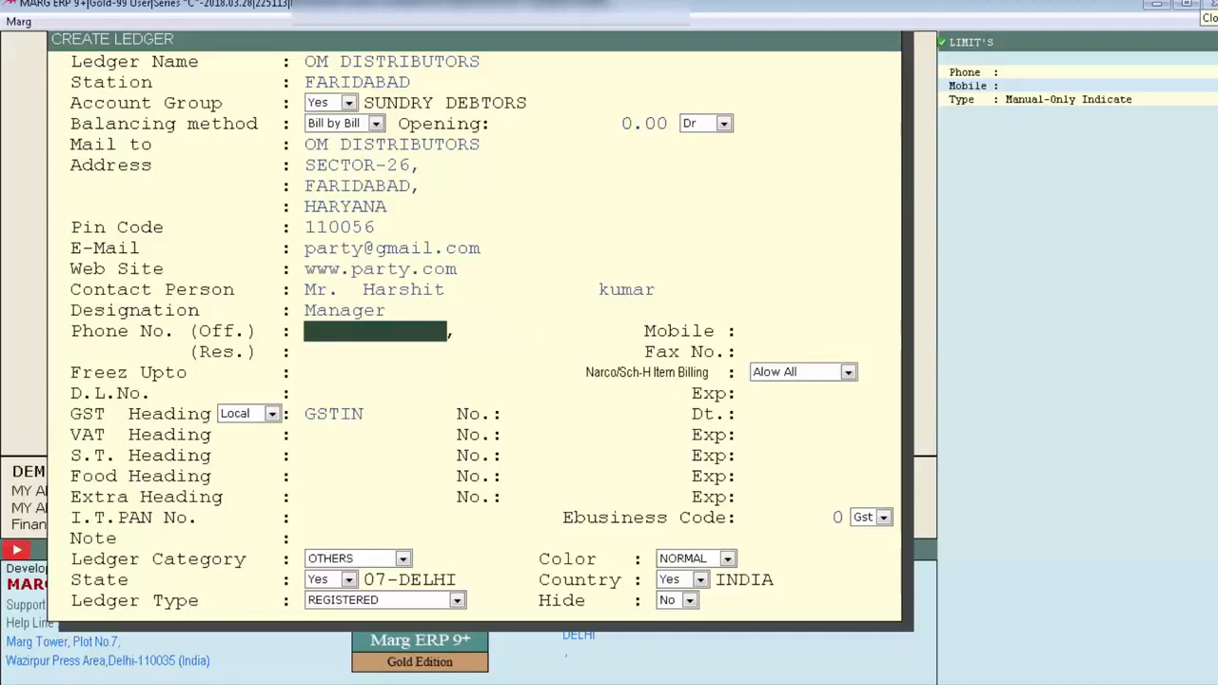
Fill in the two office phone numbers, the mobile number and the residence phone number.
type("XXXXXX12")
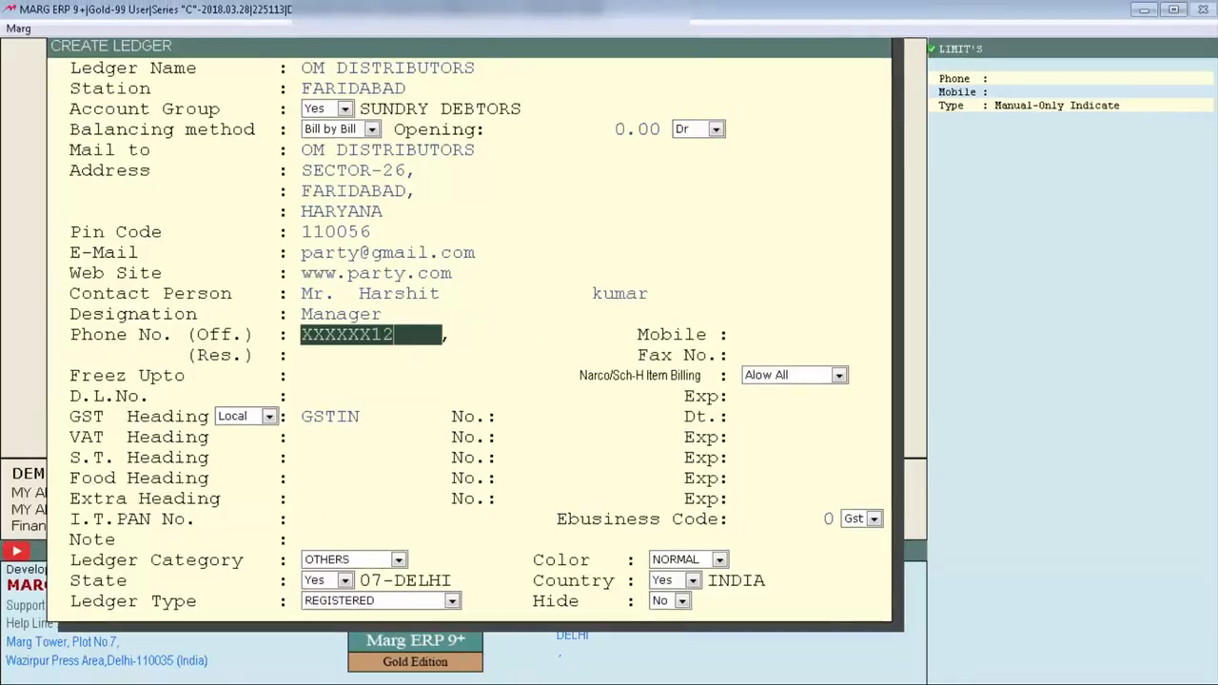
key("Return")
type("XXXXXX23")
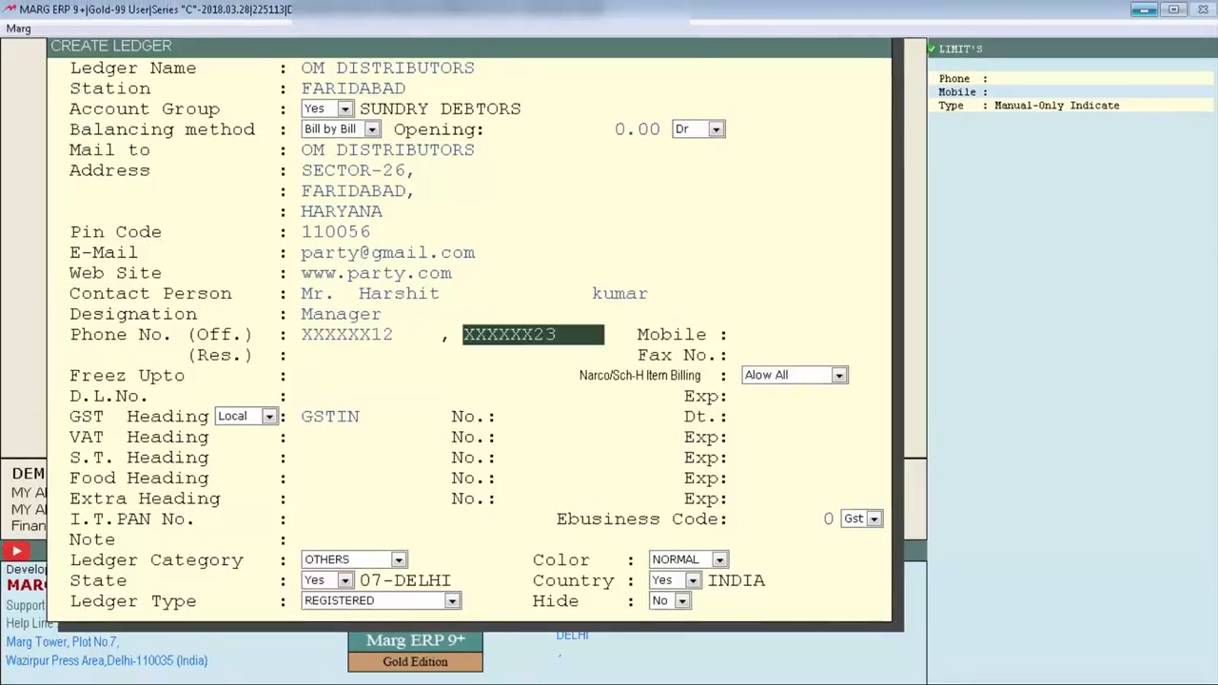
key("Return")
type("9999999999")
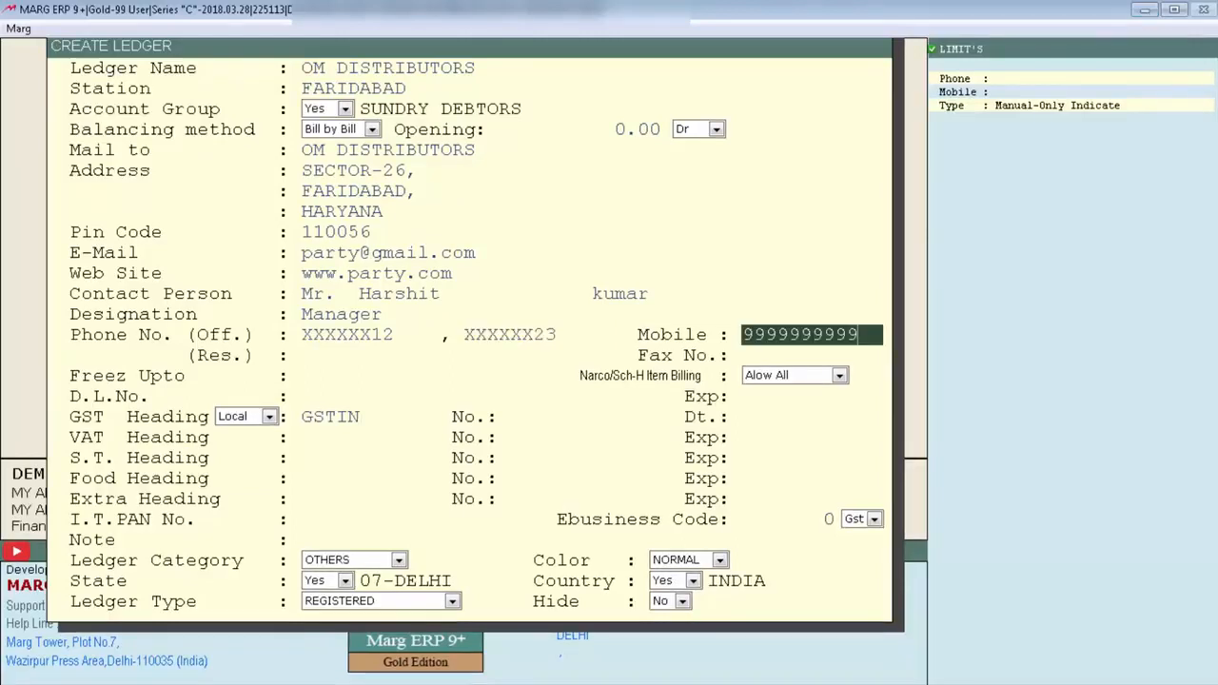
key("Return")
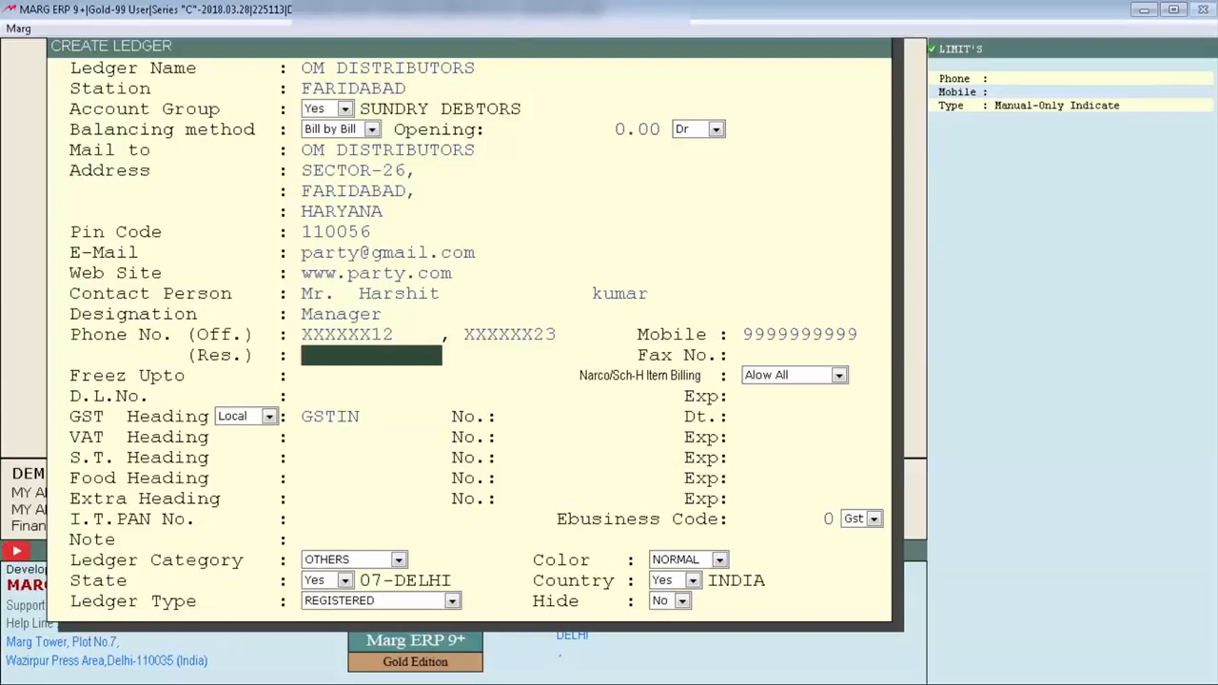
type("XXXXXX56")
key("Return")
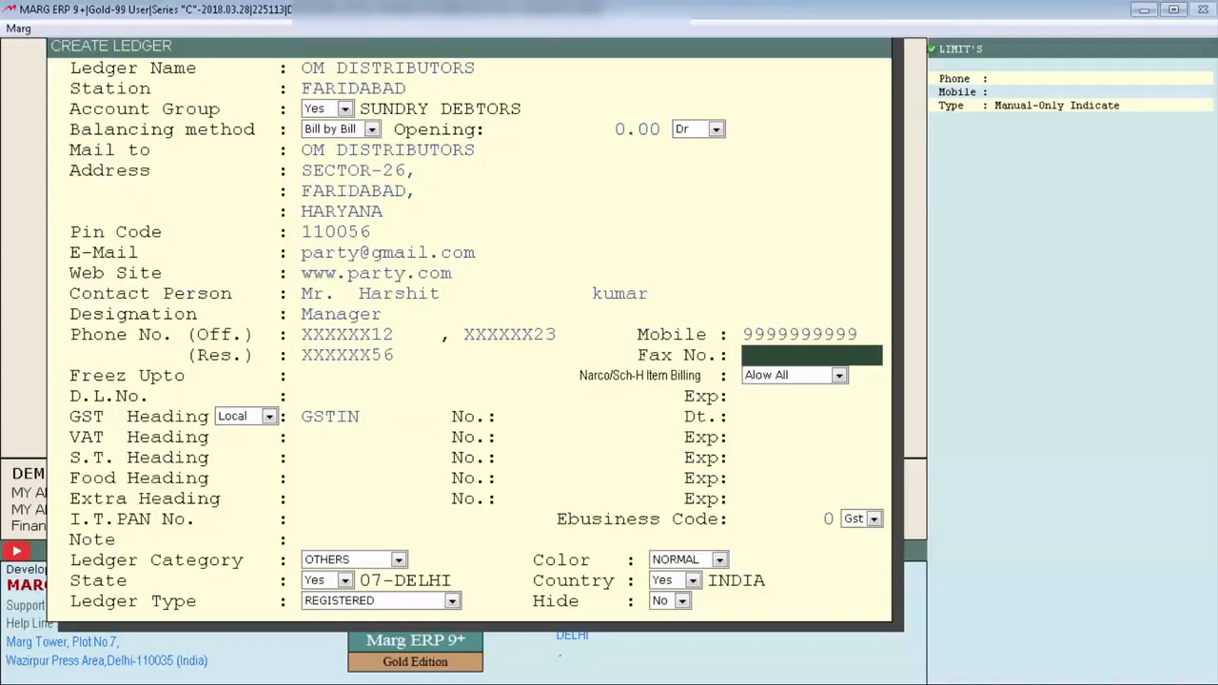
Leave the fax blank, set Freez Upto to 11-04-2018, keep Allow All billing and fill in the drug licence number.
key("Return")
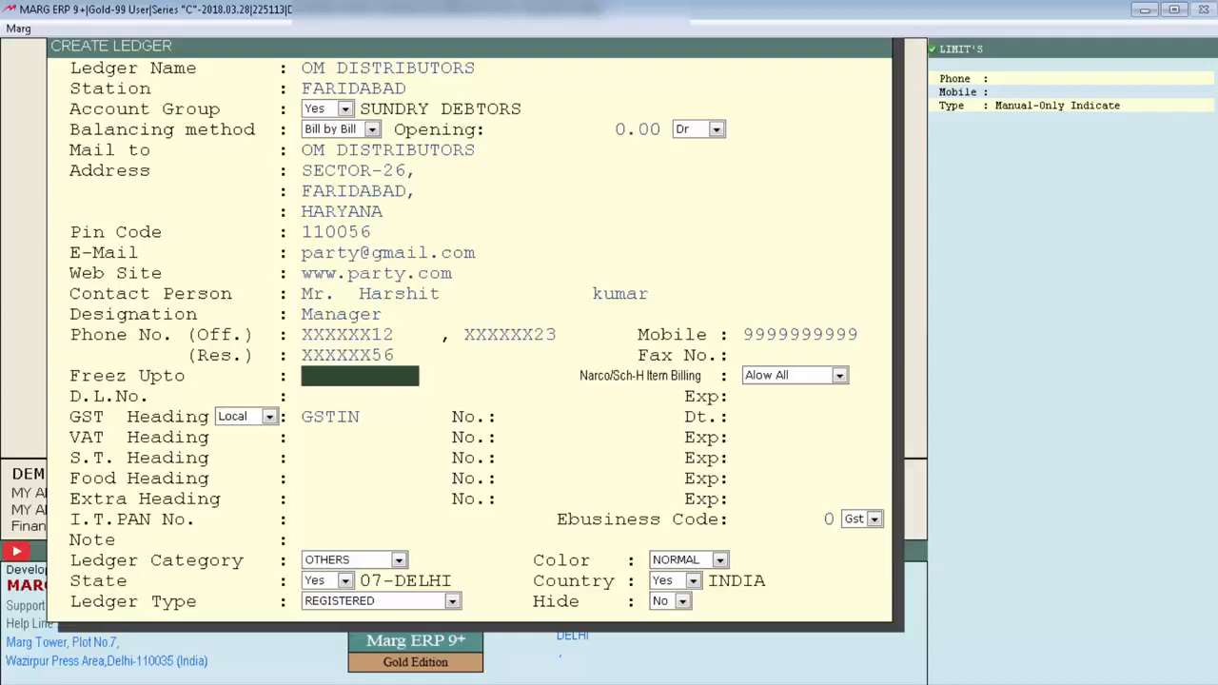
key("Return")
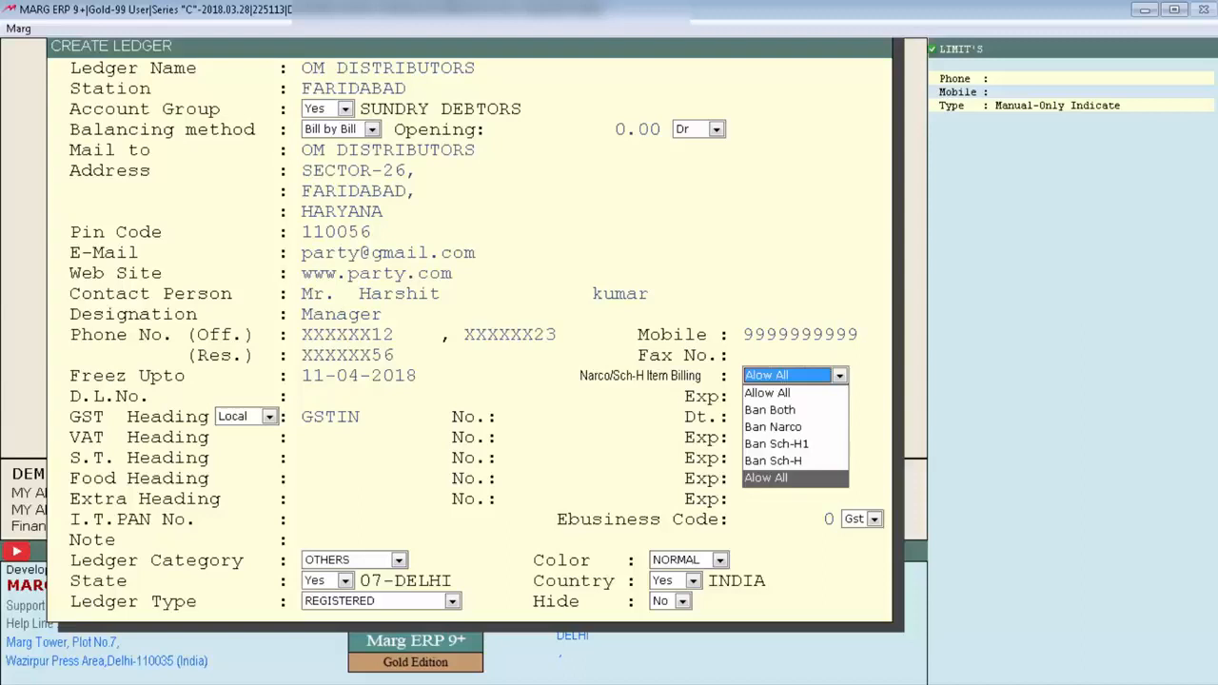
key("Return")
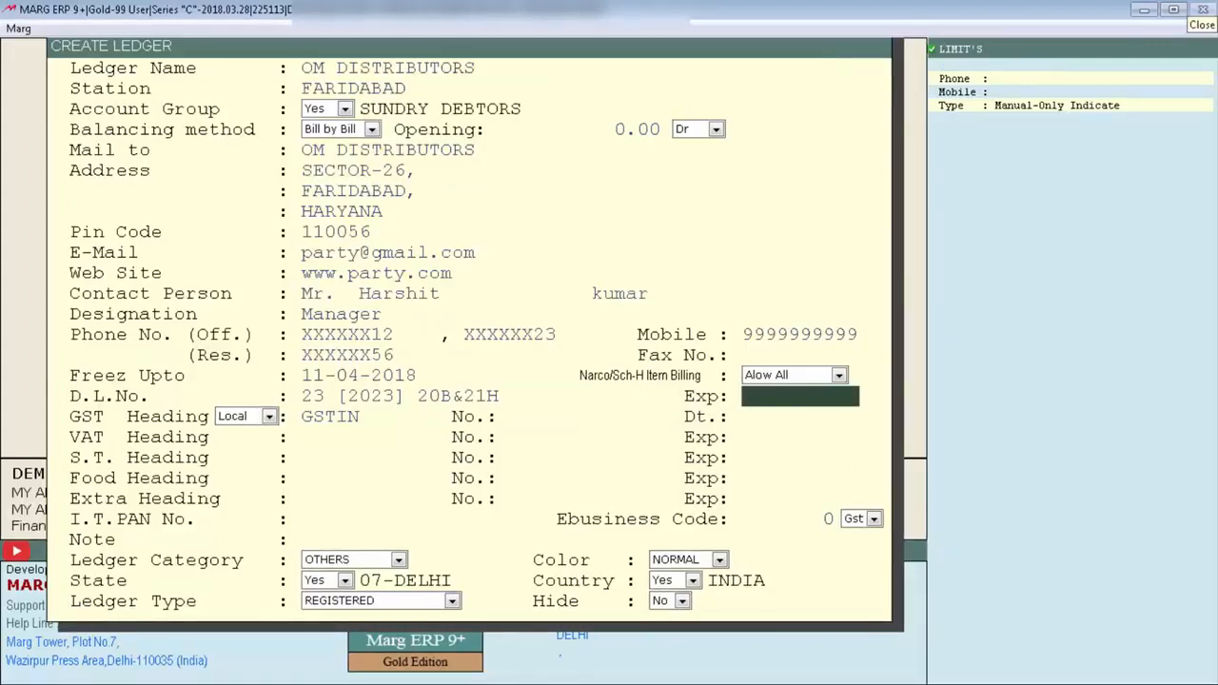
Keep the GST heading as Local and enter the party's GSTIN number.
key("Return")
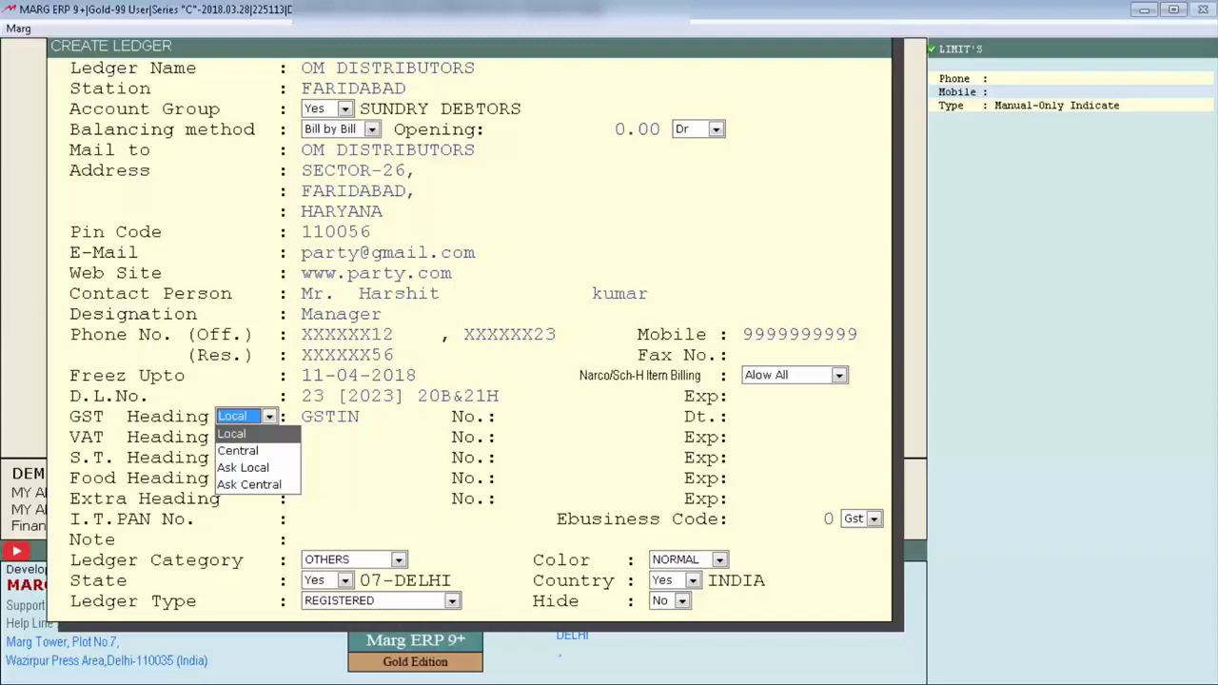
key("Return")
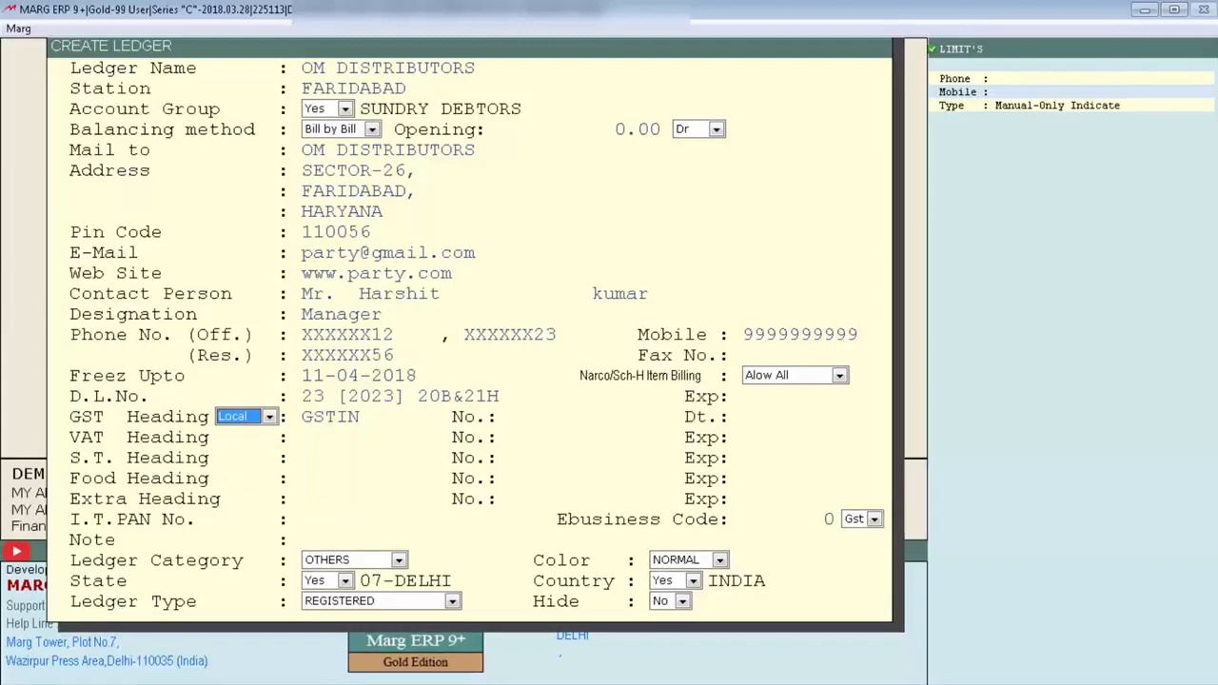
key("space")
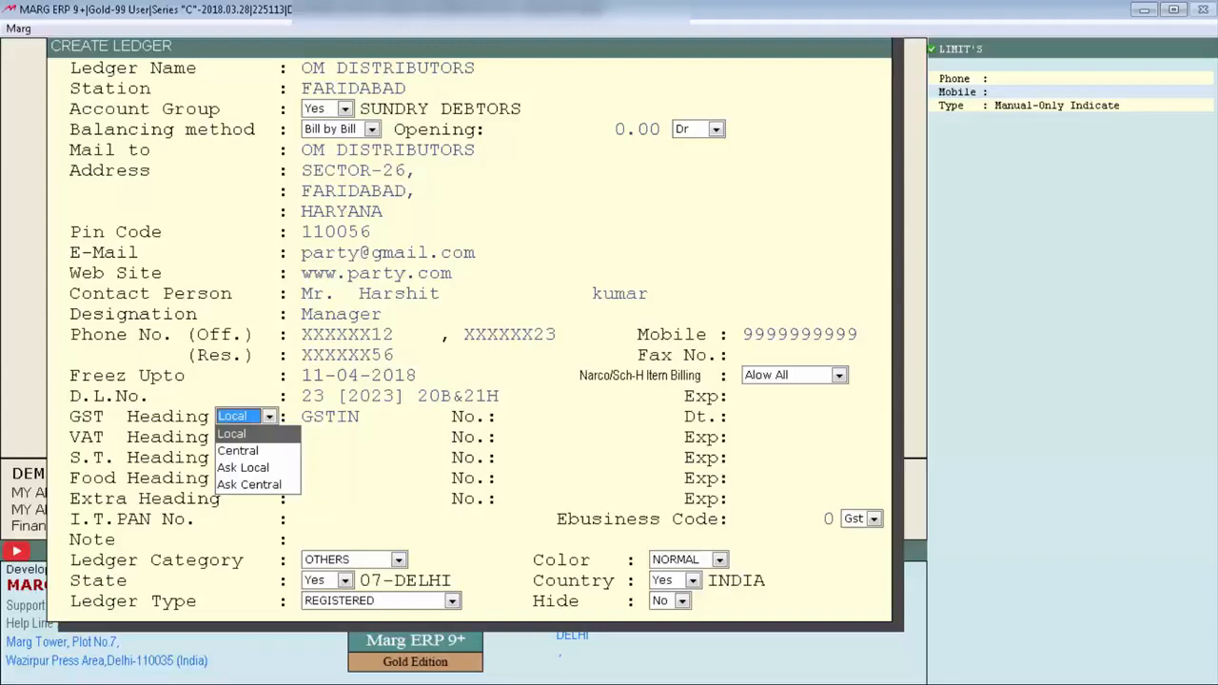
key("Return")
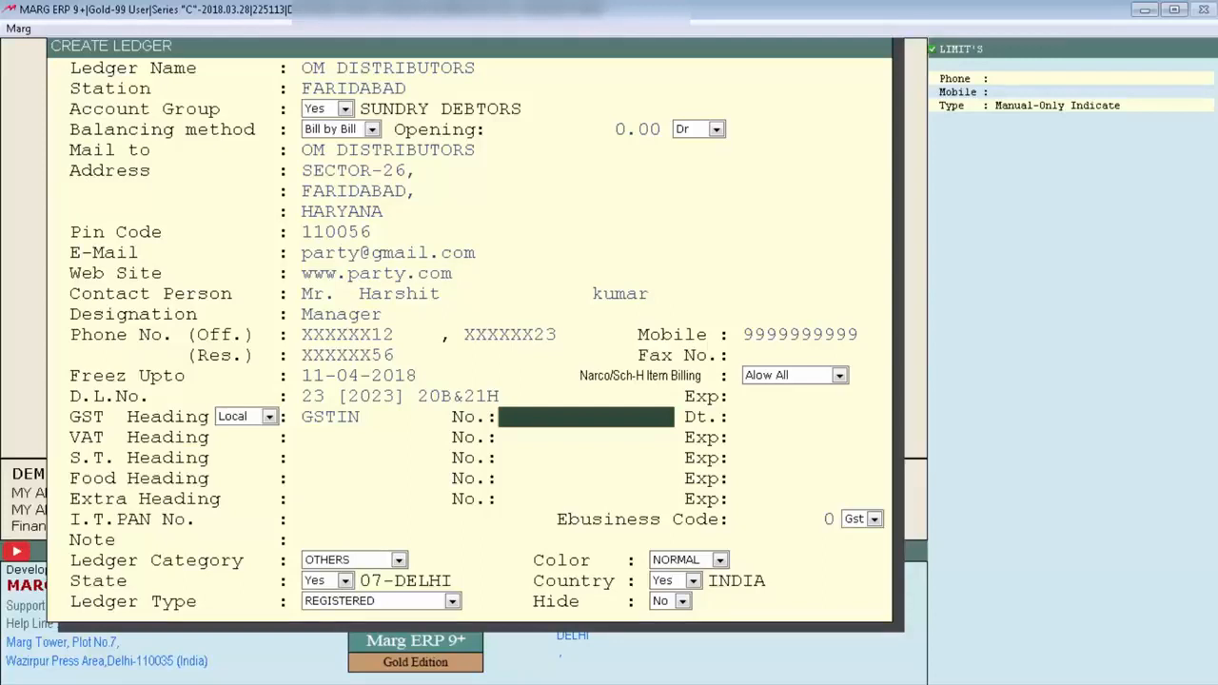
type("06XXXXXXXXX")
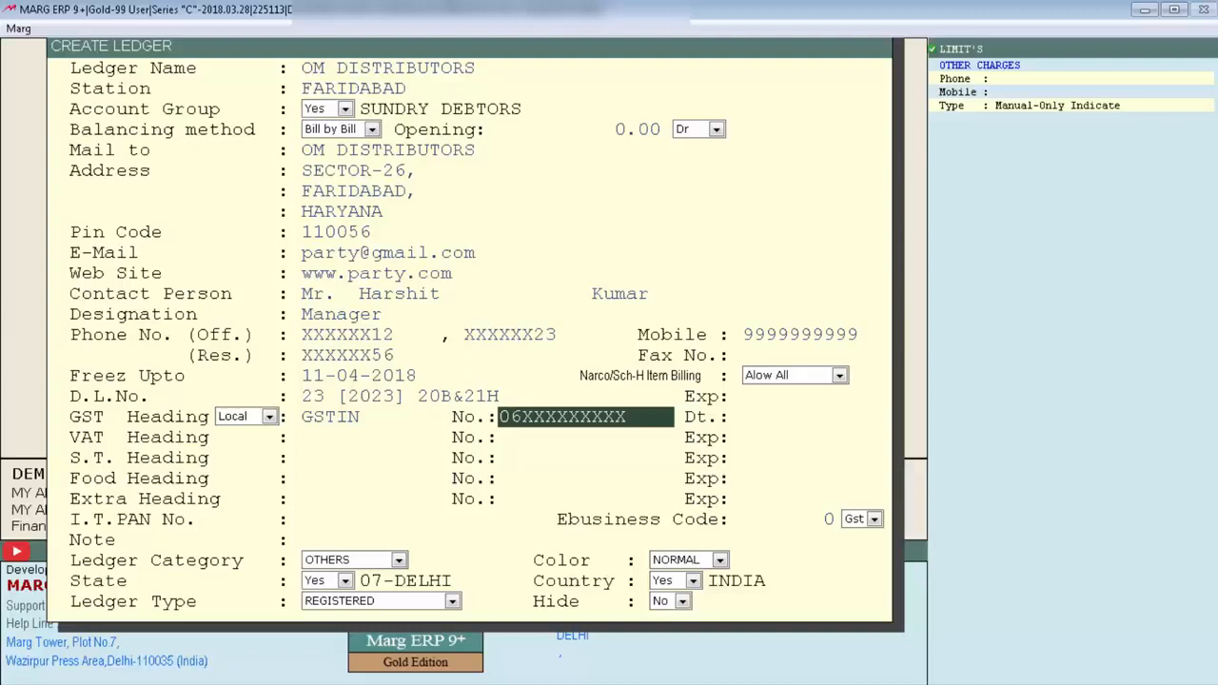
Skip the GSTIN date and enter TIN NO . as the VAT heading, leaving its number blank.
key("Return")
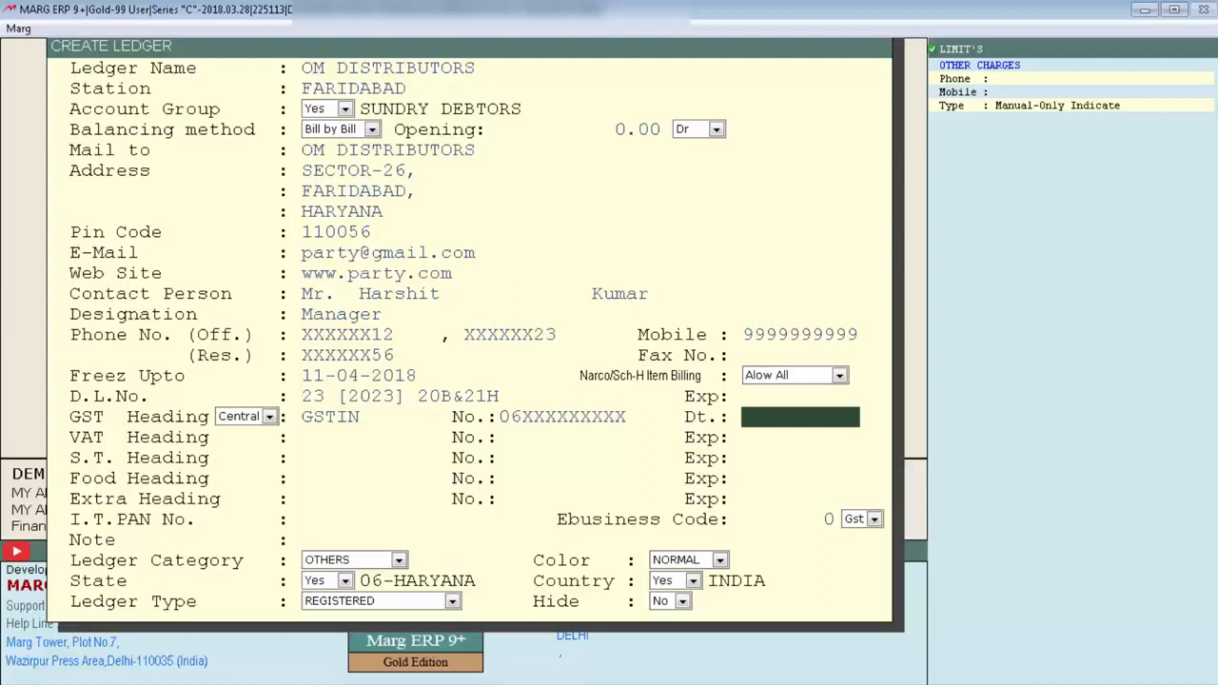
key("Return")
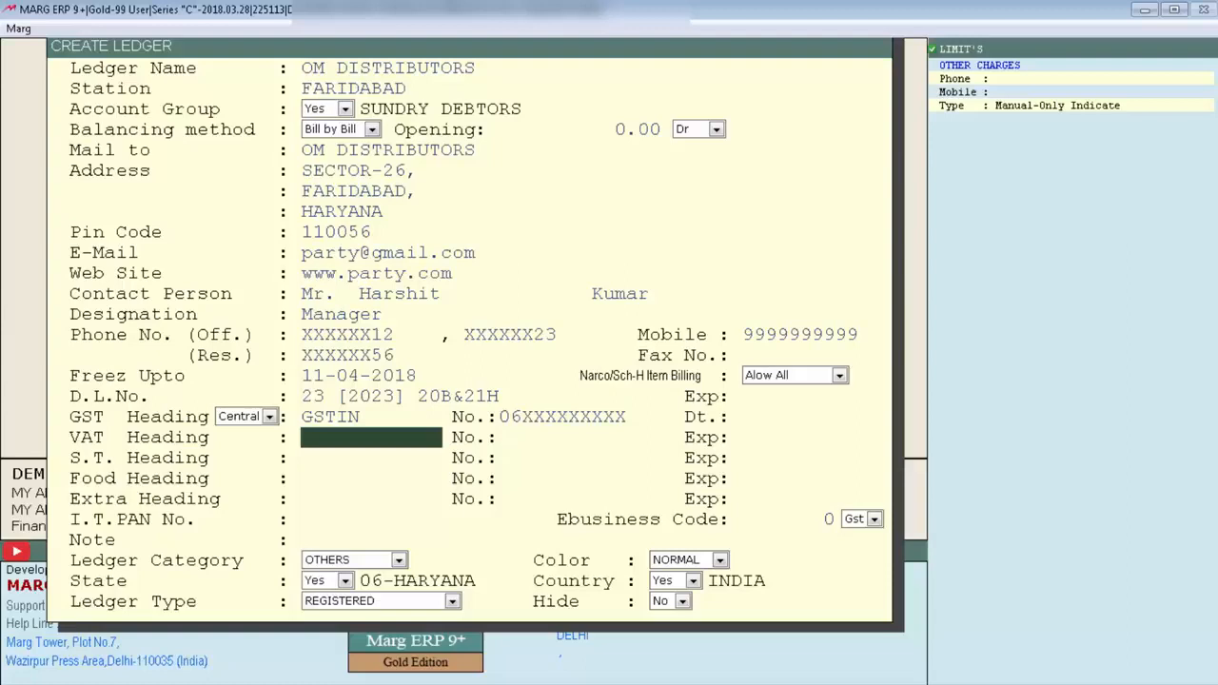
type("TIN NO .")
key("Return")
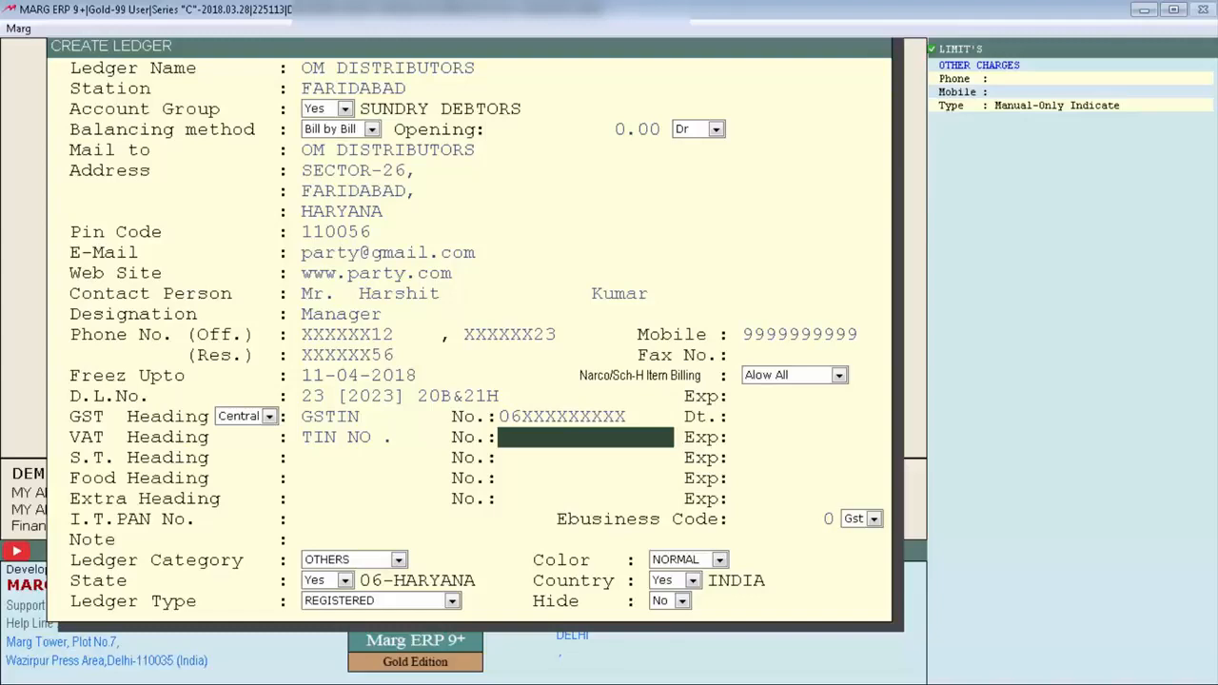
key("Return")
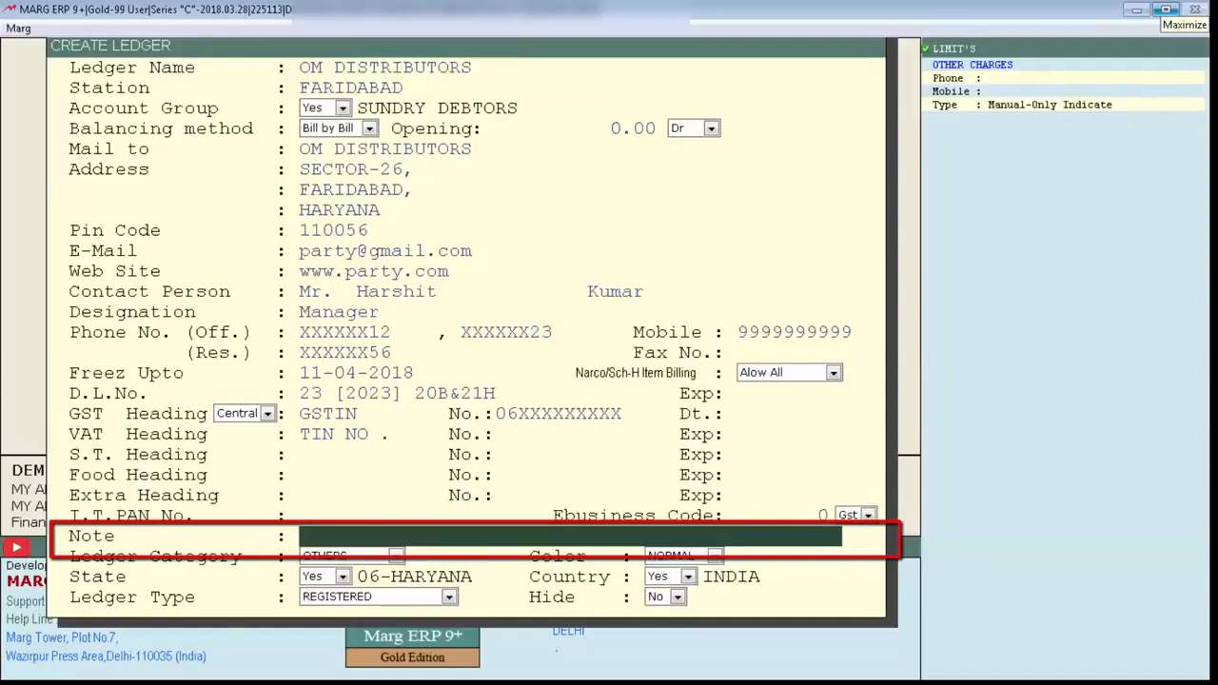
Add the note SPECIAL SCHEME APPLY and keep the ledger category as OTHERS.
type("SPECIAL SCHEME APPLY")
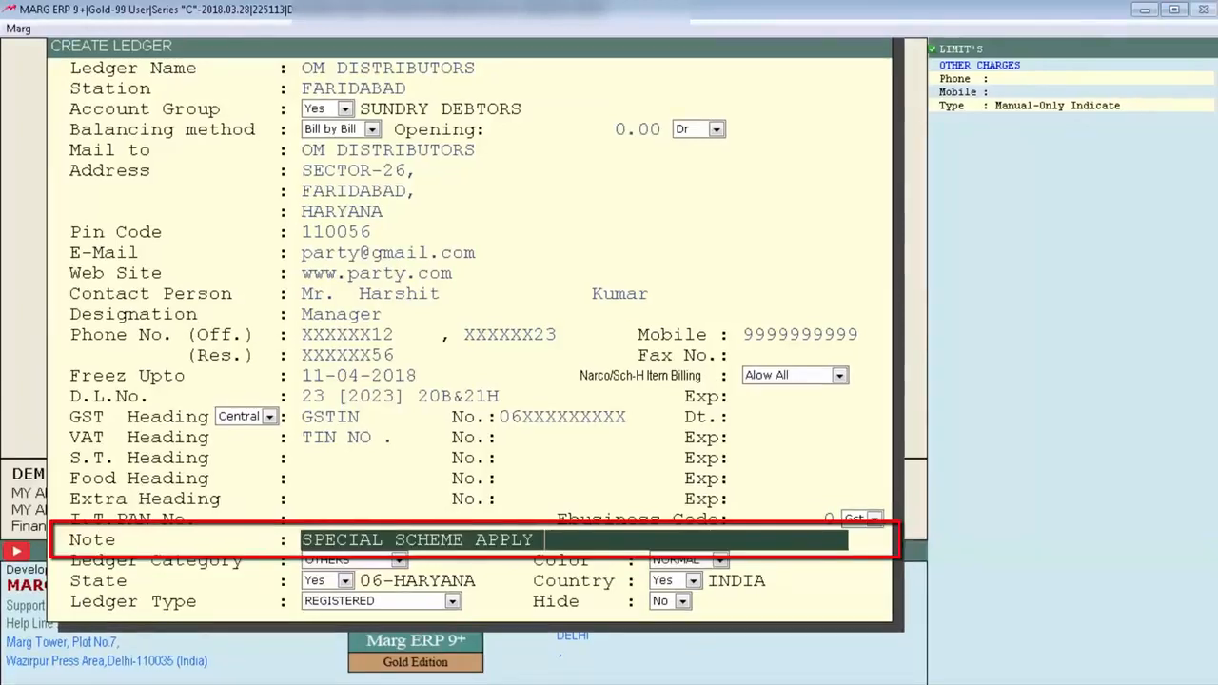
key("Return")
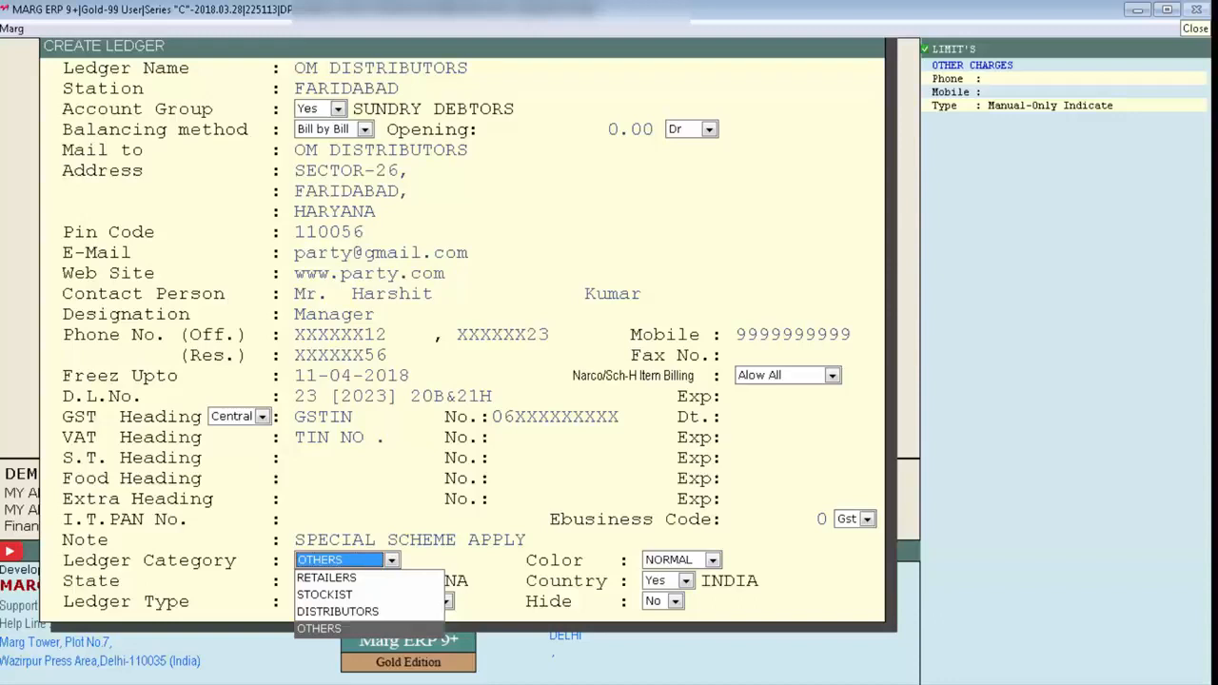
key("Return")
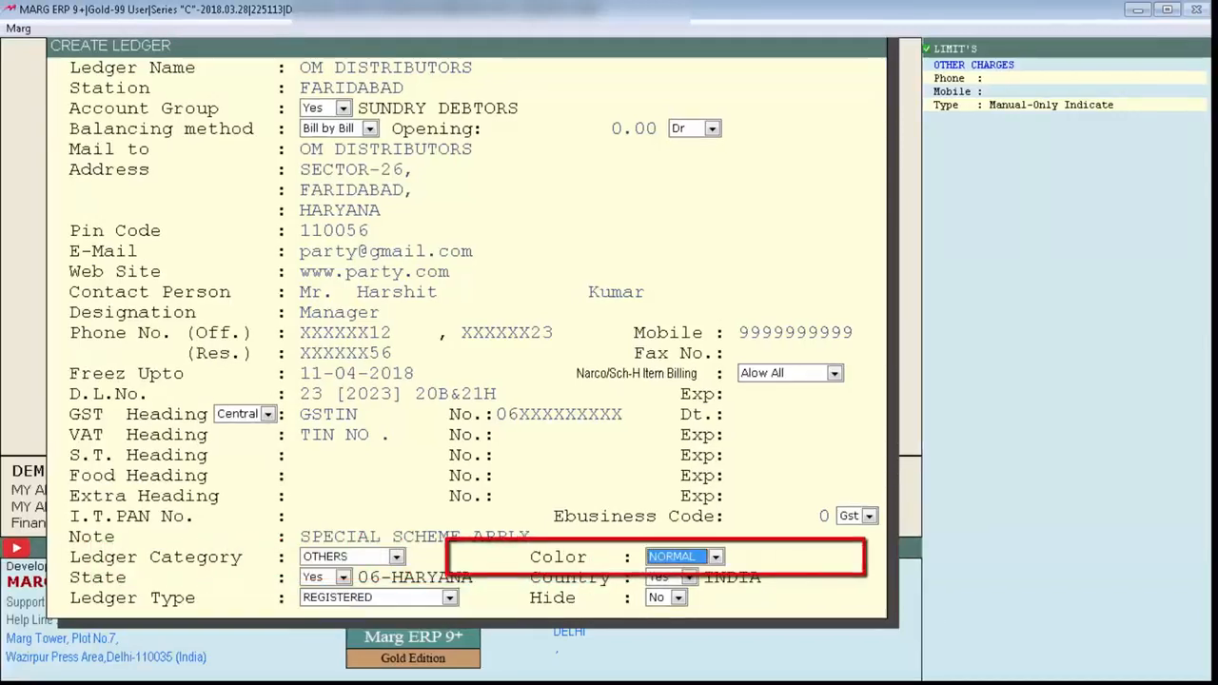
Keep the colour NORMAL, the state 06-HARYANA and the country INDIA.
key("space")
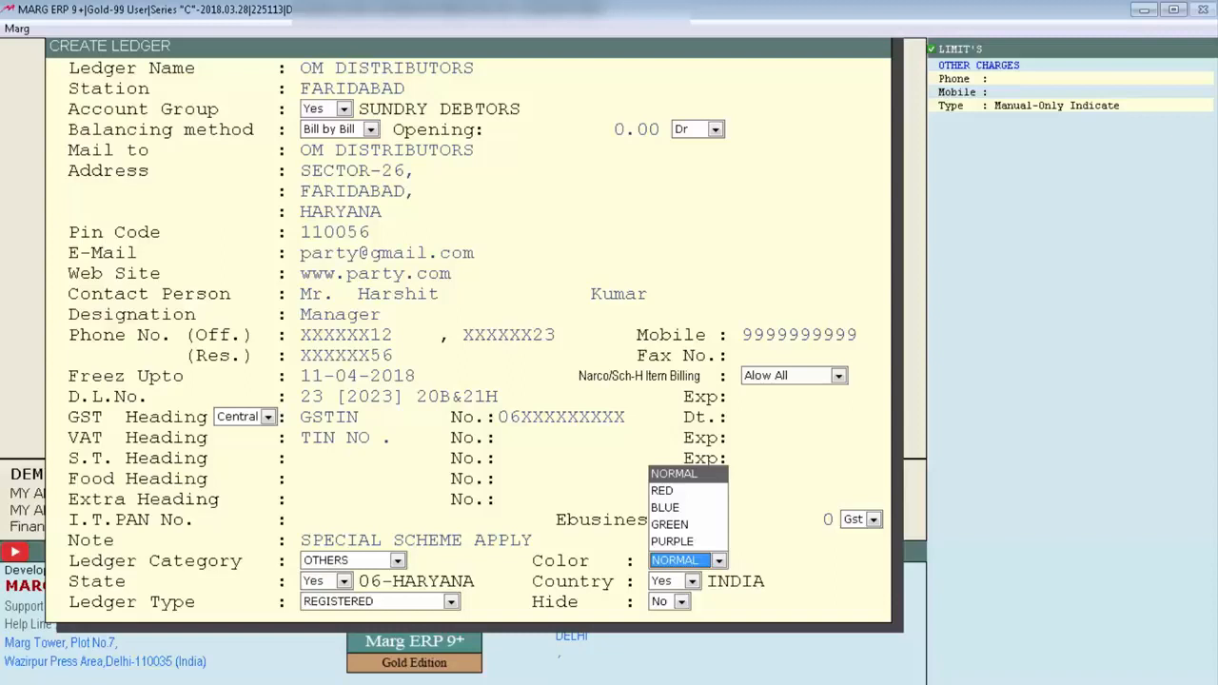
key("Return")
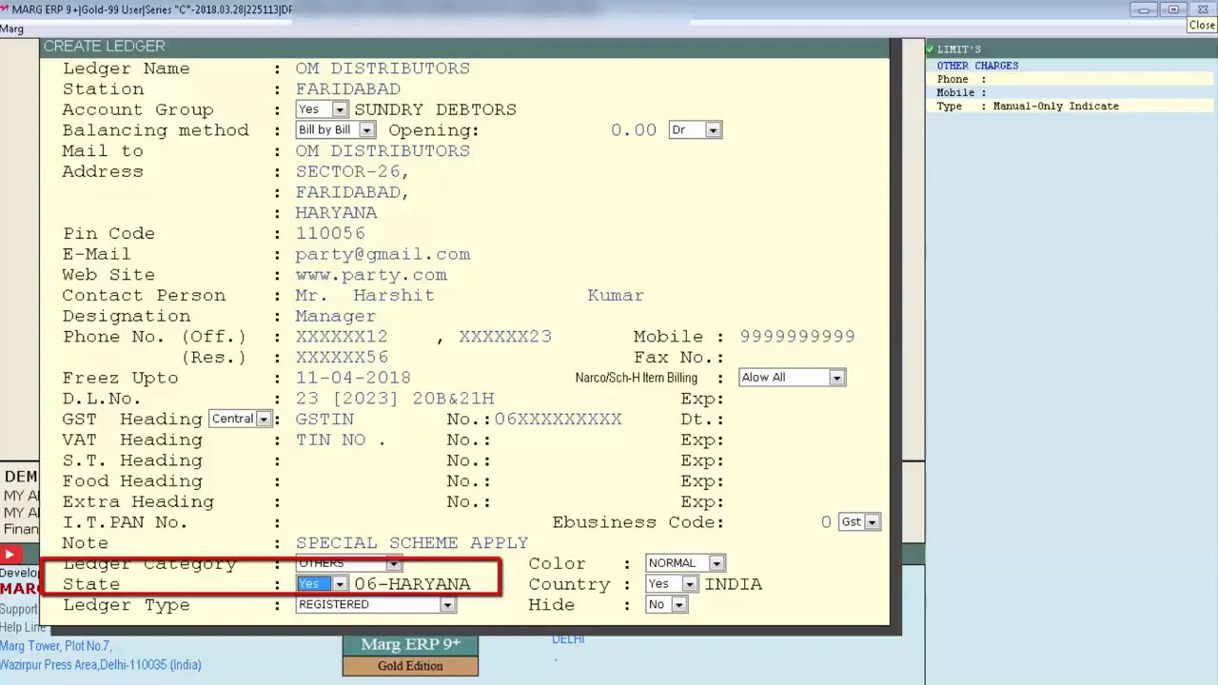
key("Return")
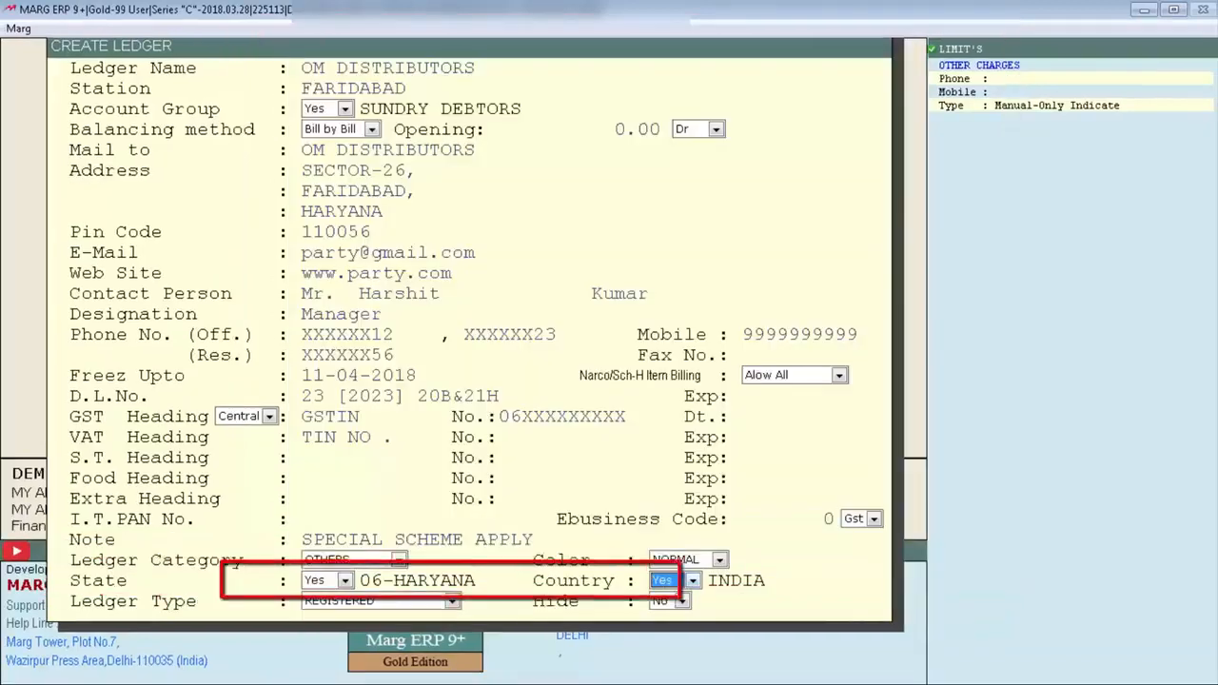
key("Return")
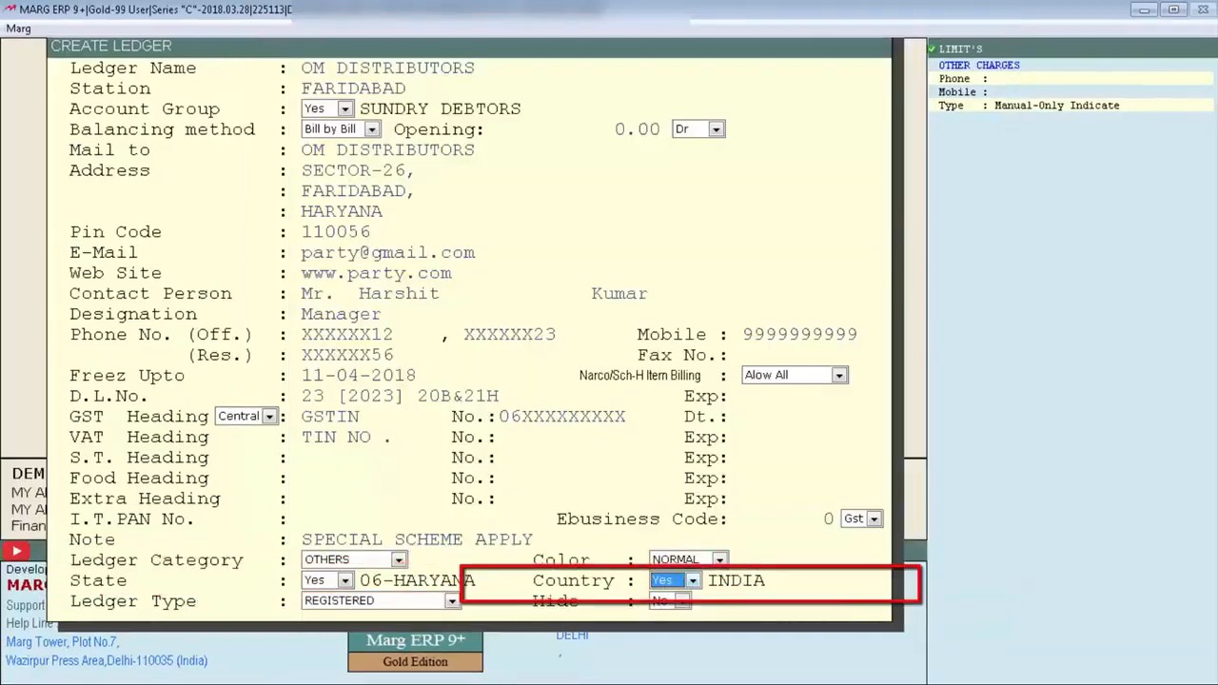
key("Return")
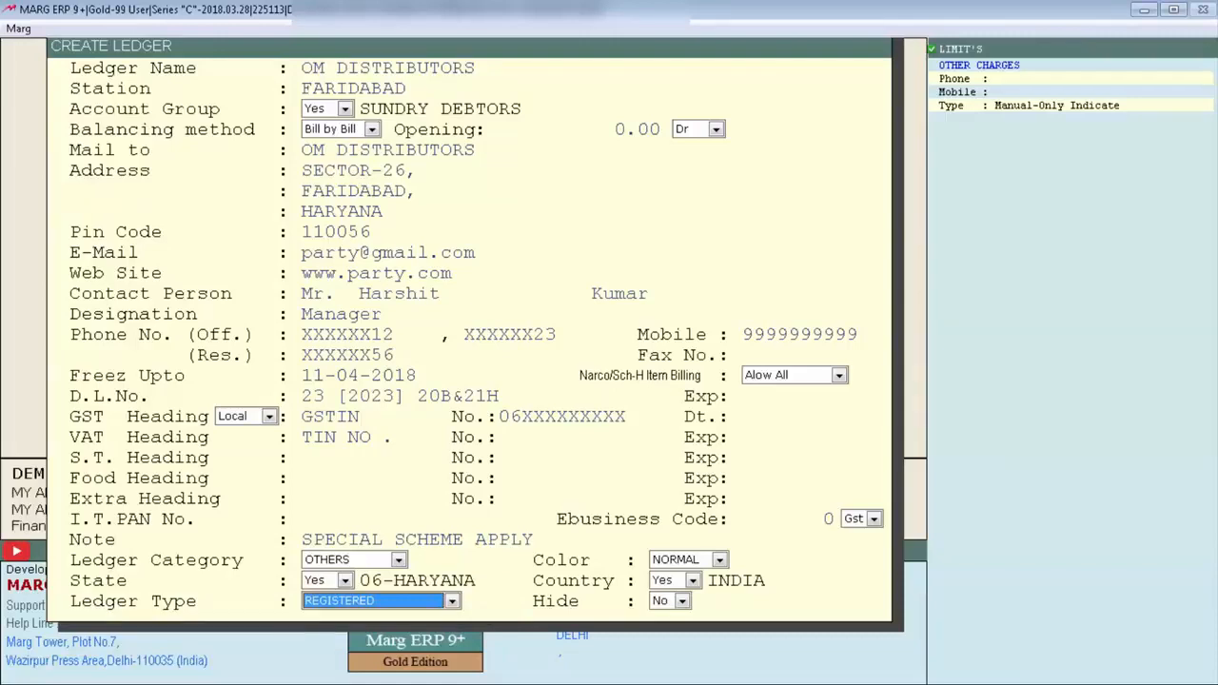
Keep the ledger type REGISTERED and Hide set to No, then save the new ledger.
key("space")
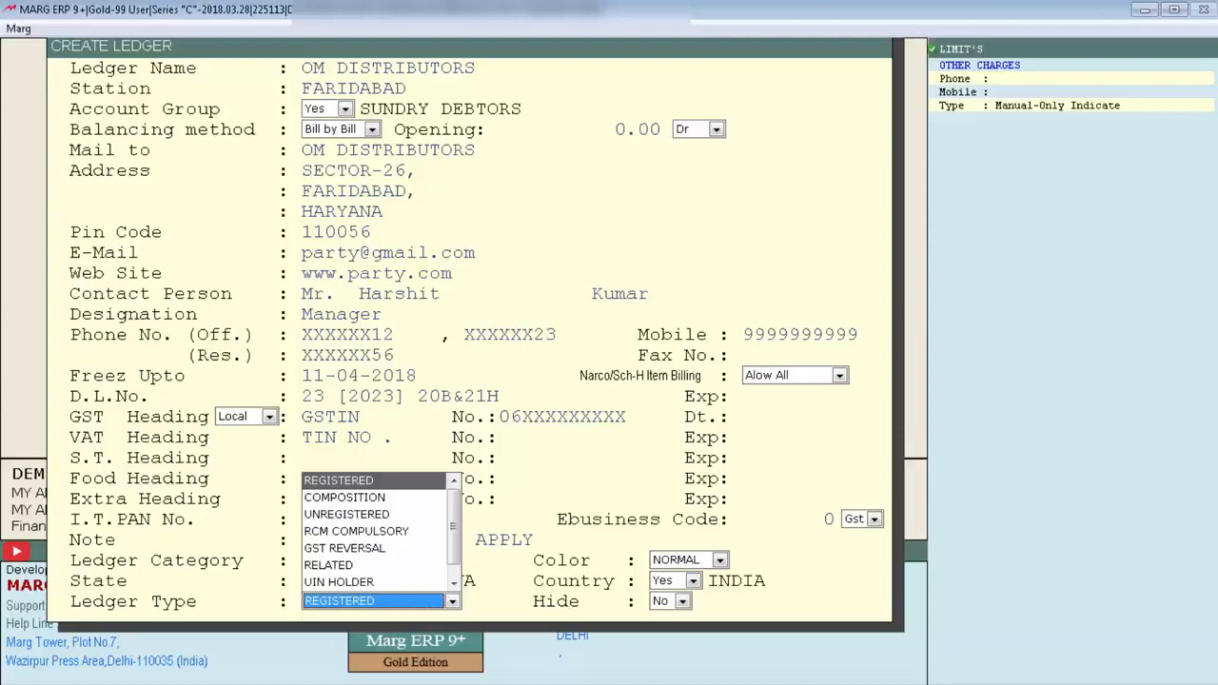
key("Return")
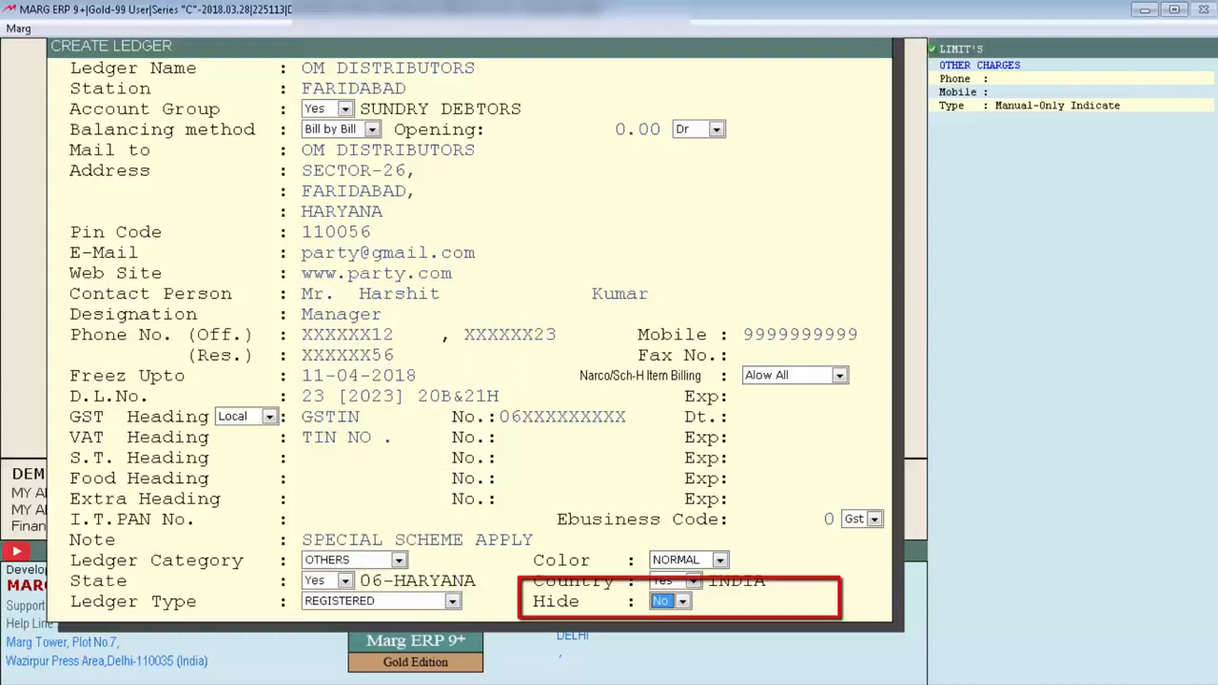
key("space")
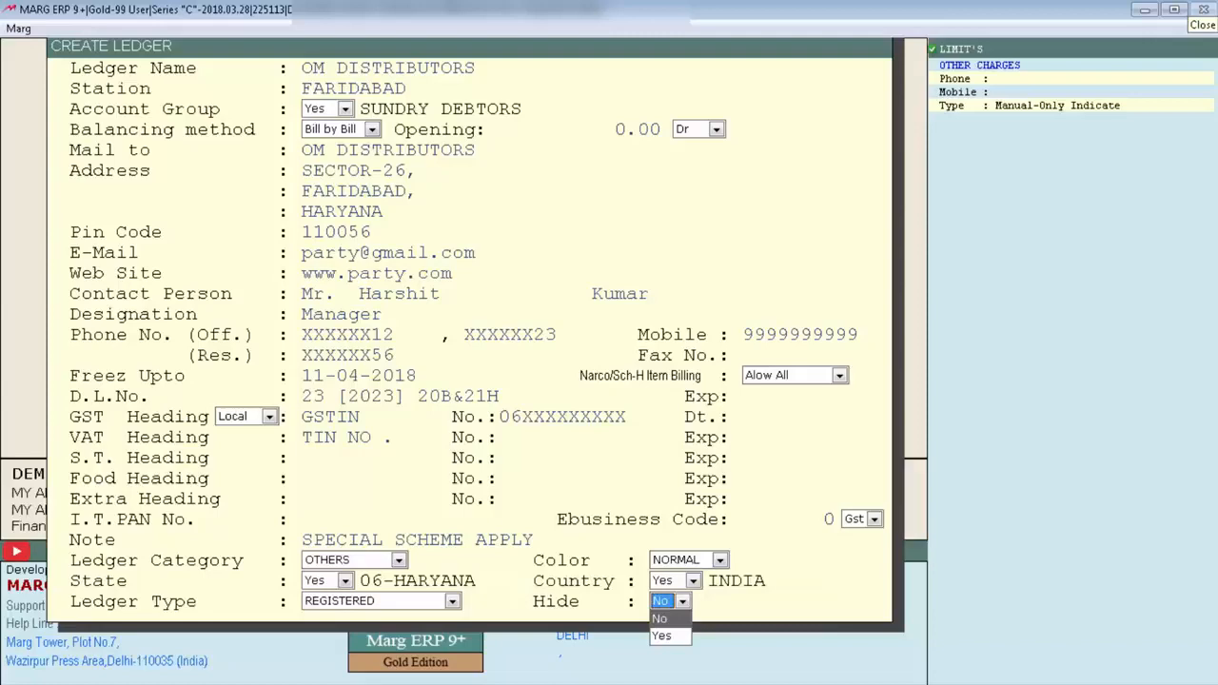
key("Return")
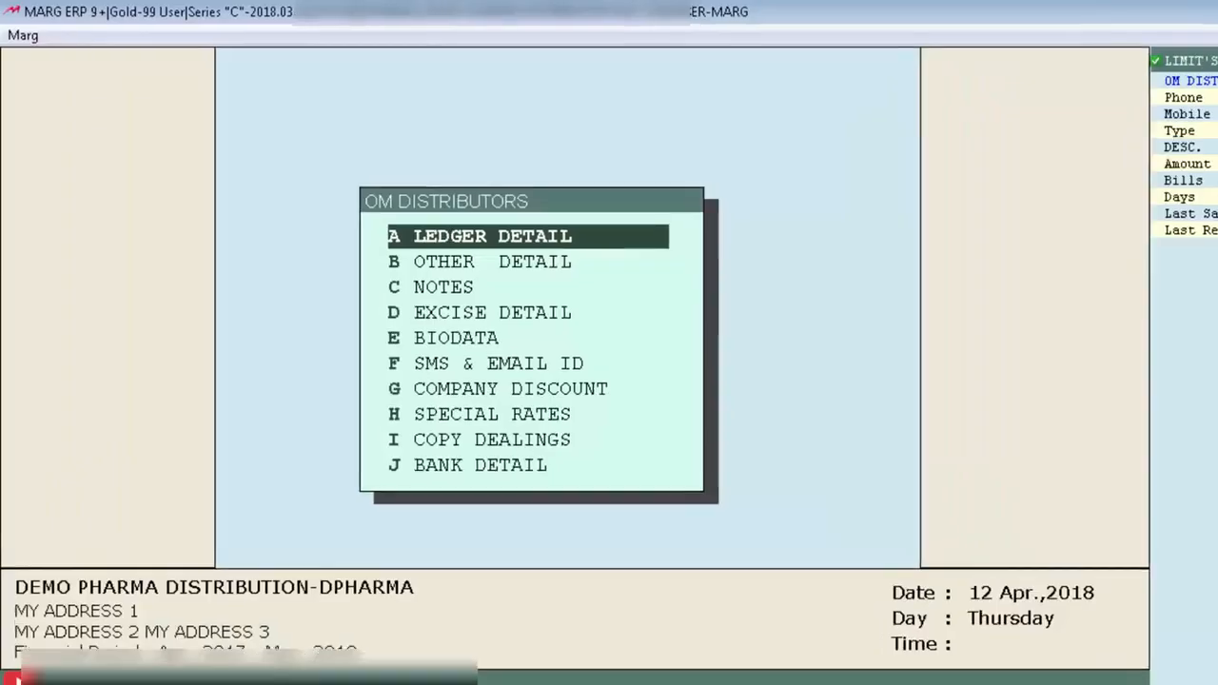